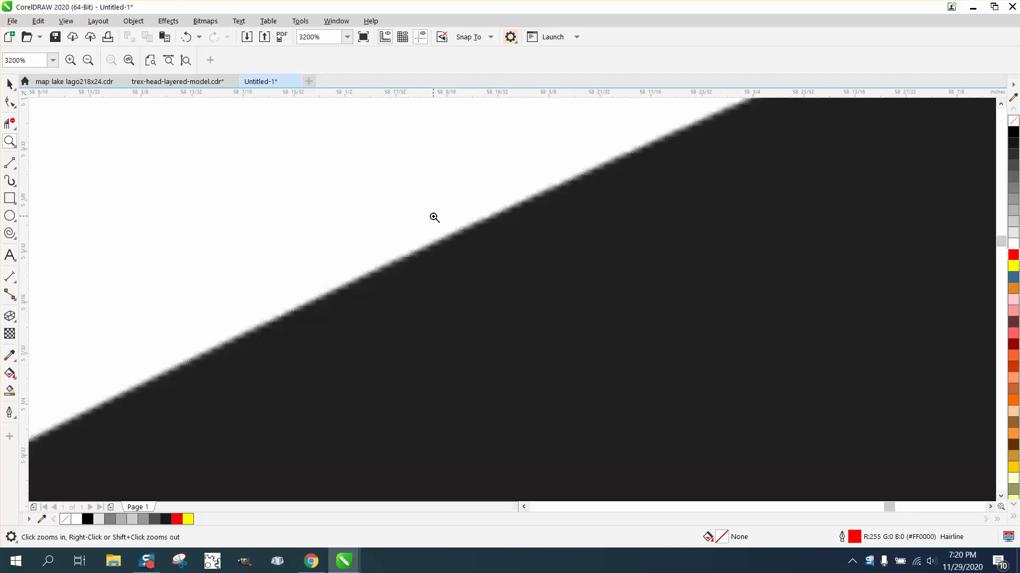
Select the concentric-arc bitmap on the yellow rectangle and center it on the page
{"action": "left_click", "coordinate": [483, 255]}
{"action": "scroll", "coordinate": [482, 258], "scroll_direction": "down", "scroll_amount": 8}
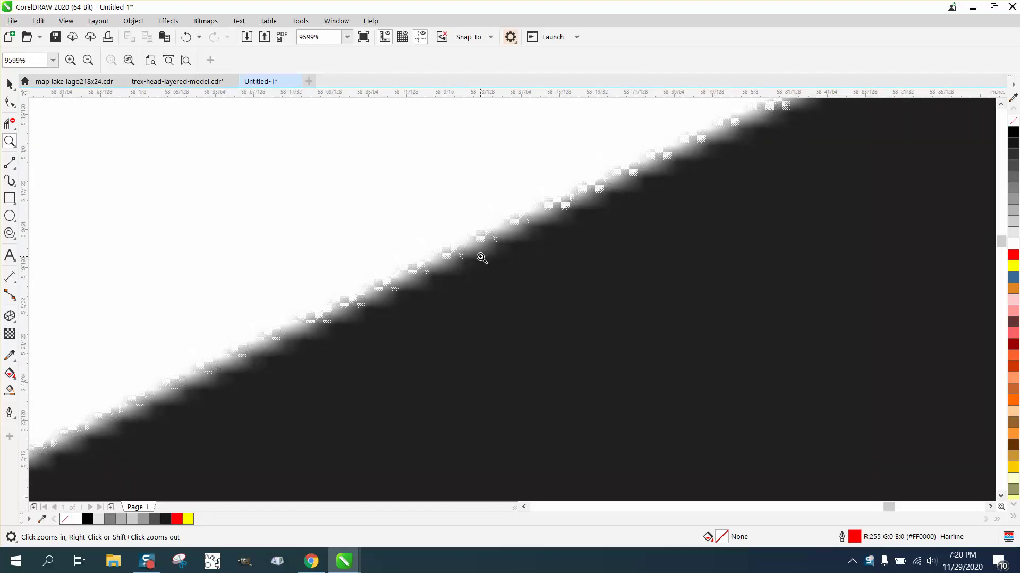
{"action": "scroll", "coordinate": [481, 257], "scroll_direction": "down", "scroll_amount": 3}
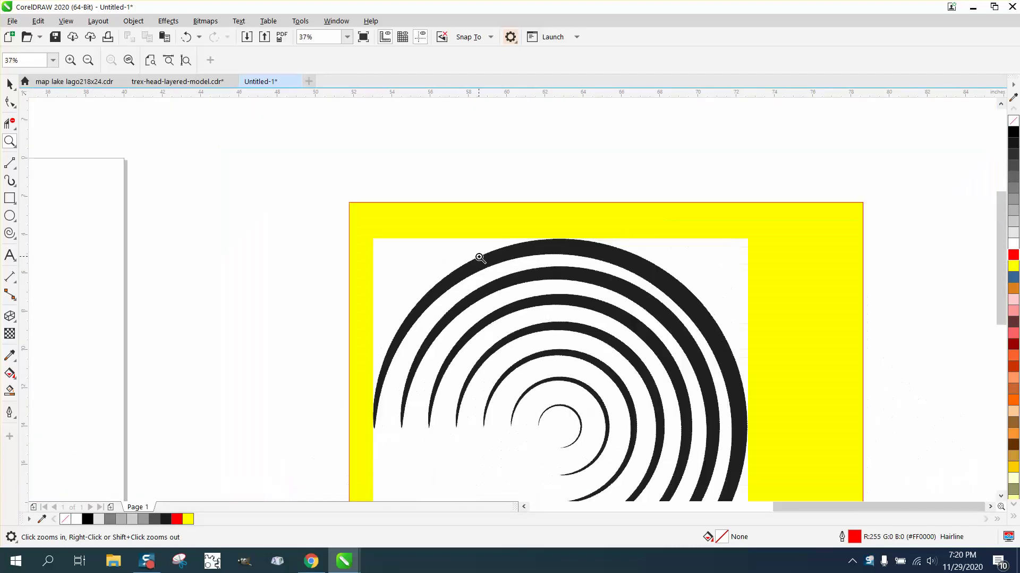
{"action": "left_click", "coordinate": [9, 84]}
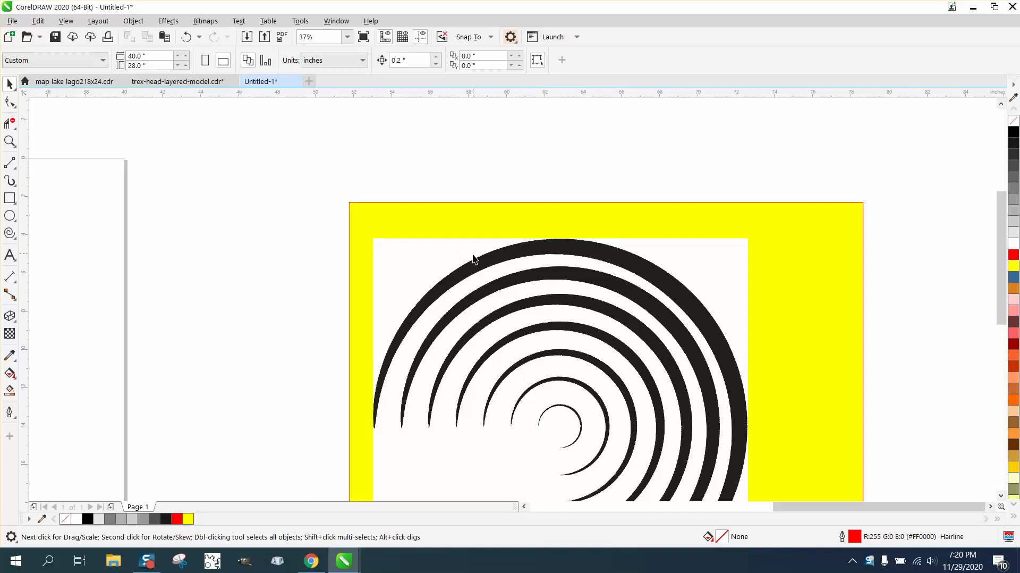
{"action": "scroll", "coordinate": [472, 258], "scroll_direction": "down", "scroll_amount": 1}
{"action": "left_click", "coordinate": [590, 283]}
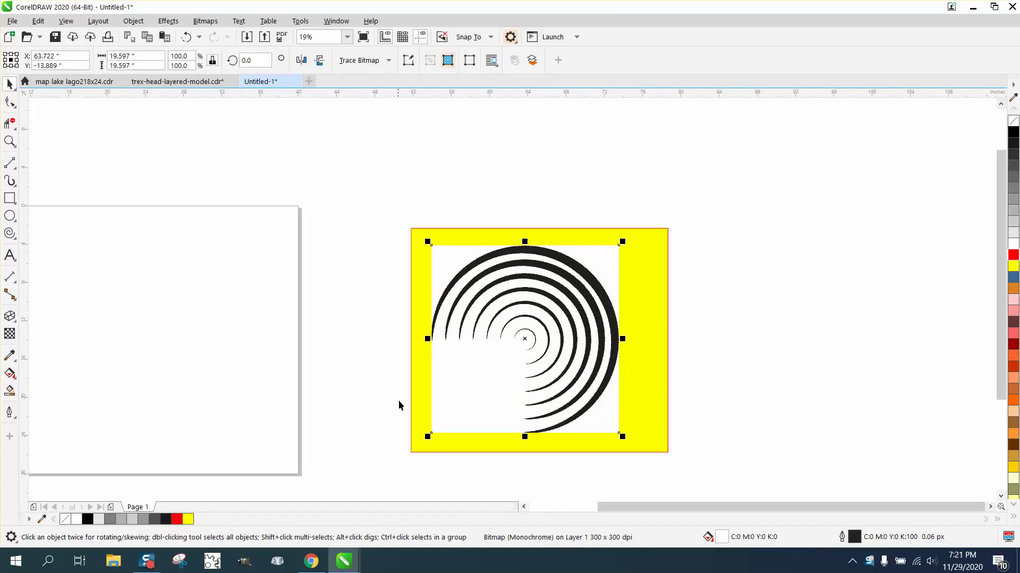
{"action": "key", "text": "p"}
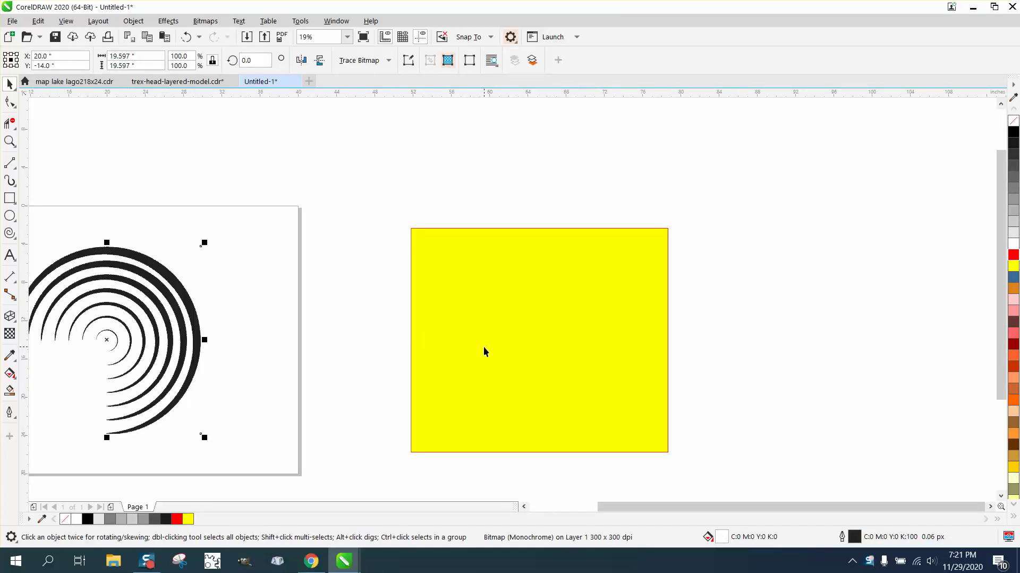
Delete the yellow rectangle beside the page
{"action": "left_click", "coordinate": [453, 355]}
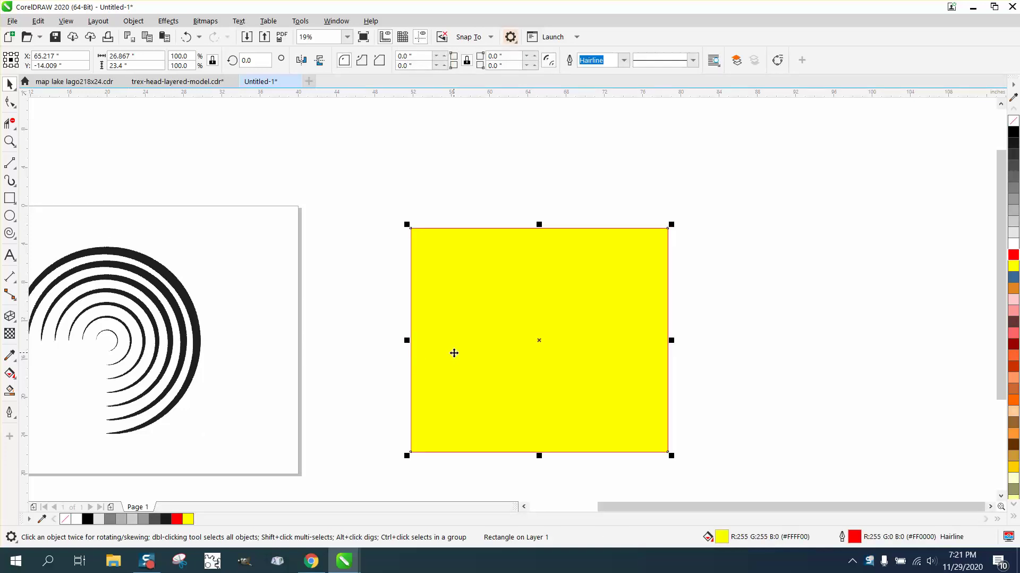
{"action": "key", "text": "Delete"}
{"action": "scroll", "coordinate": [180, 314], "scroll_direction": "down", "scroll_amount": 3}
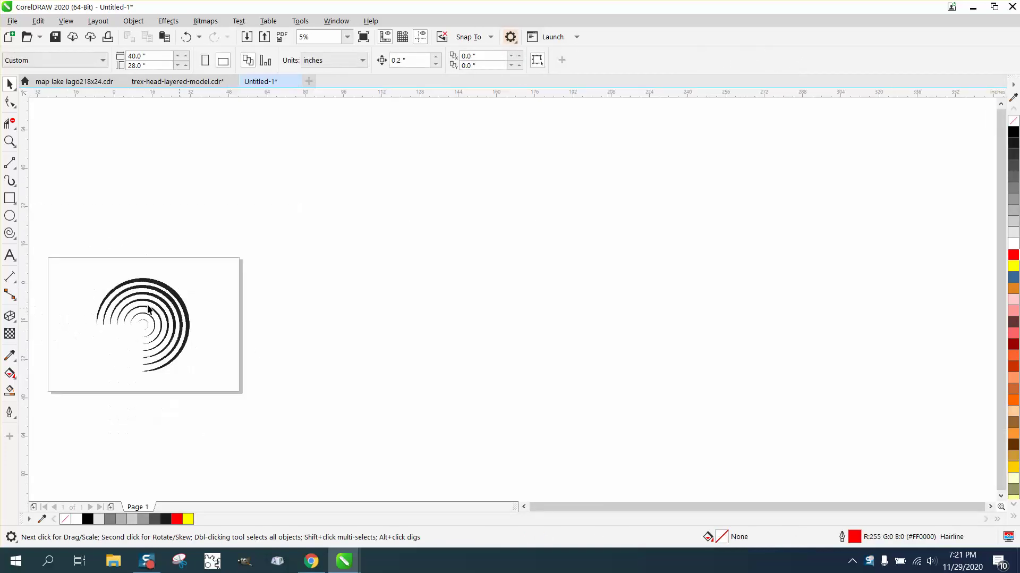
Measure the diameter of the bitmap's outermost arc with a dimension line through the center, read the label, and remove the dimension
{"action": "left_click", "coordinate": [10, 141]}
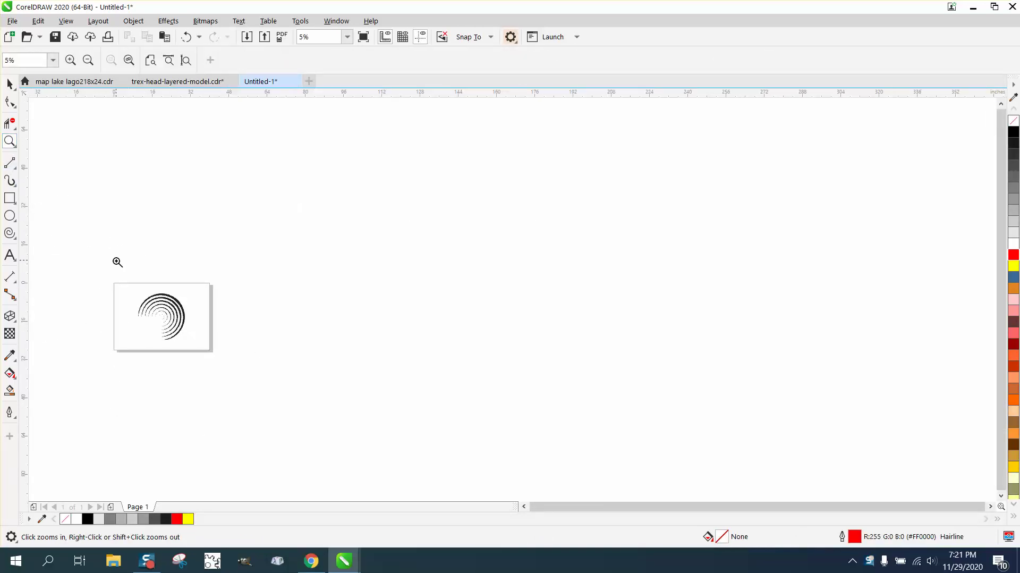
{"action": "left_click_drag", "start_coordinate": [116, 278], "coordinate": [282, 372]}
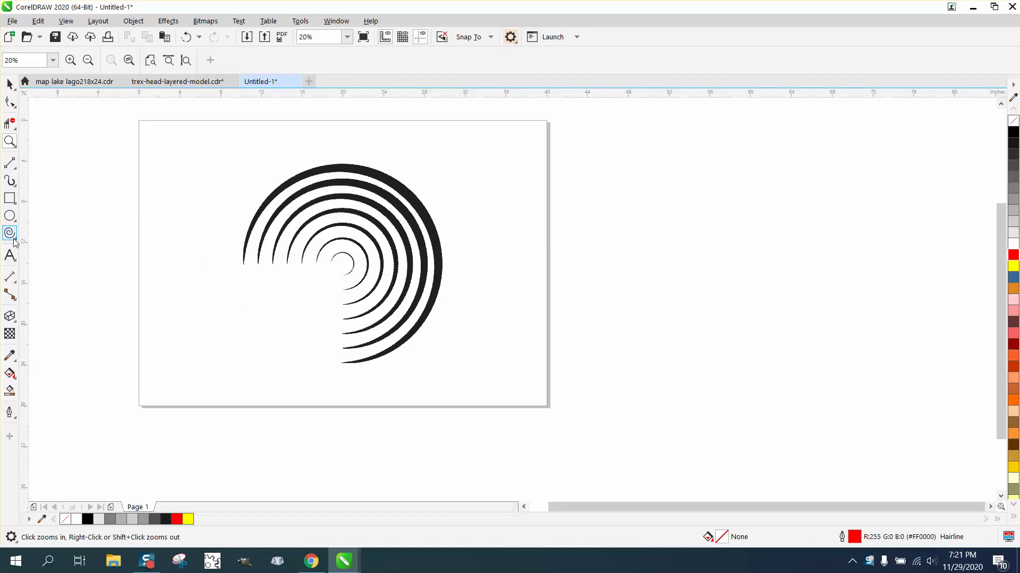
{"action": "left_click", "coordinate": [19, 286]}
{"action": "left_click", "coordinate": [48, 277]}
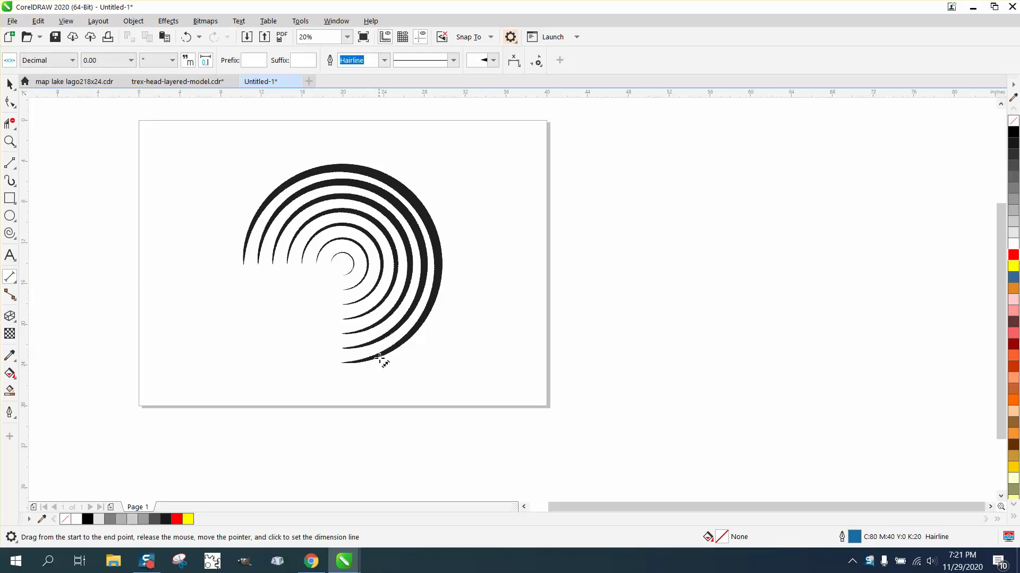
{"action": "left_click_drag", "start_coordinate": [383, 357], "coordinate": [302, 176]}
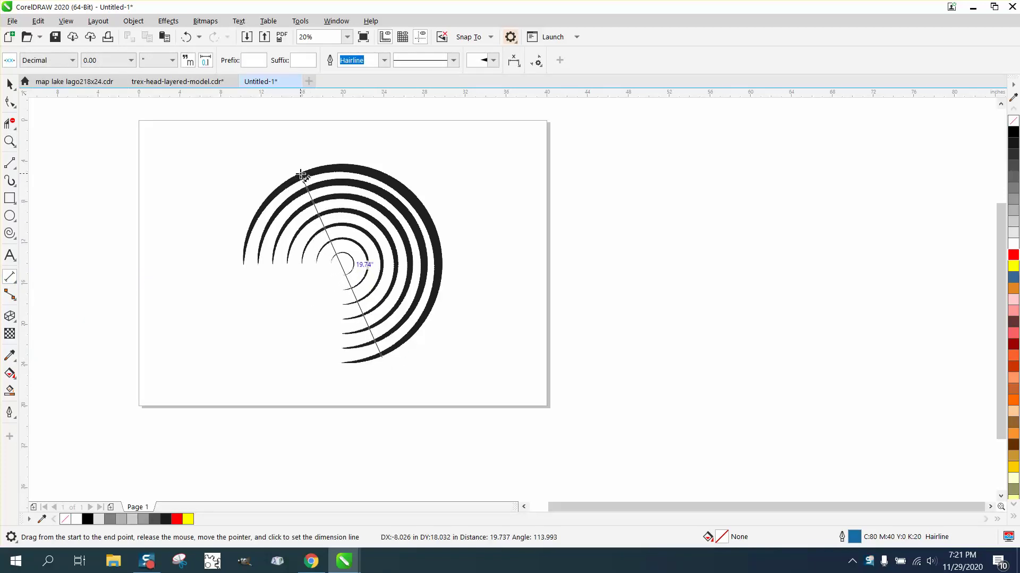
{"action": "left_click", "coordinate": [303, 175]}
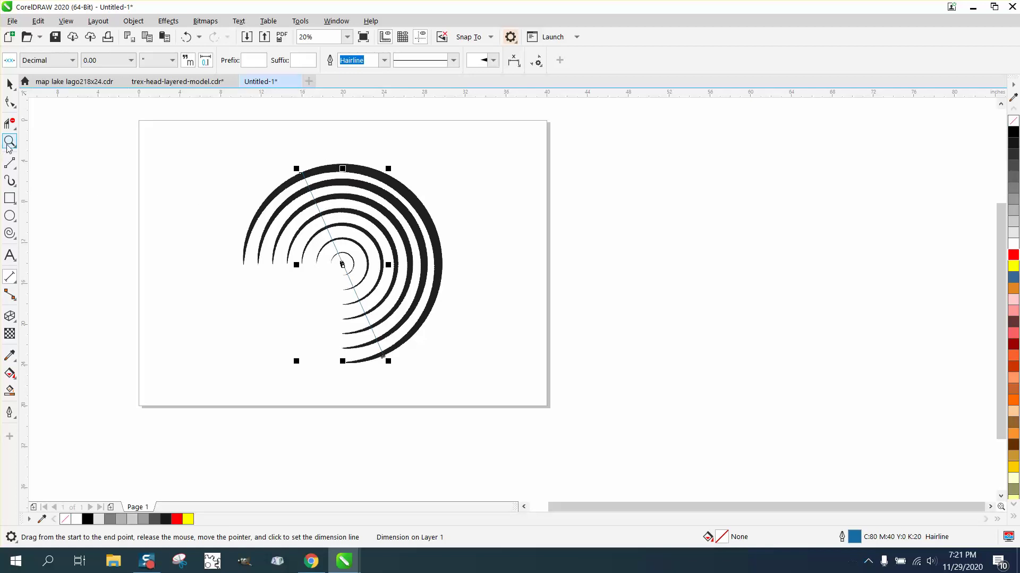
{"action": "left_click", "coordinate": [320, 254]}
{"action": "left_click", "coordinate": [14, 146]}
{"action": "left_click_drag", "start_coordinate": [304, 254], "coordinate": [387, 291]}
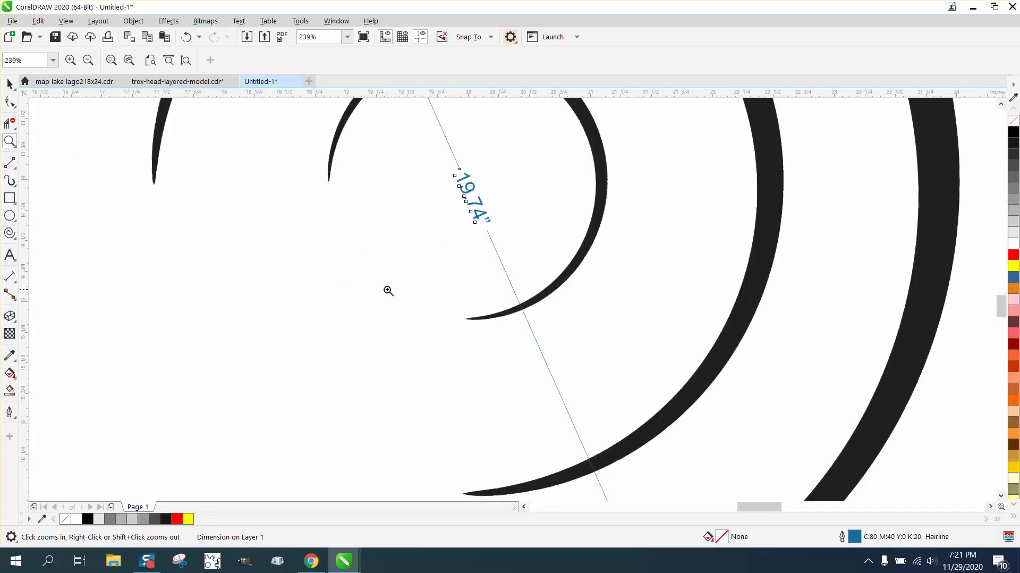
{"action": "scroll", "coordinate": [385, 291], "scroll_direction": "down", "scroll_amount": 2}
{"action": "scroll", "coordinate": [372, 294], "scroll_direction": "down", "scroll_amount": 5}
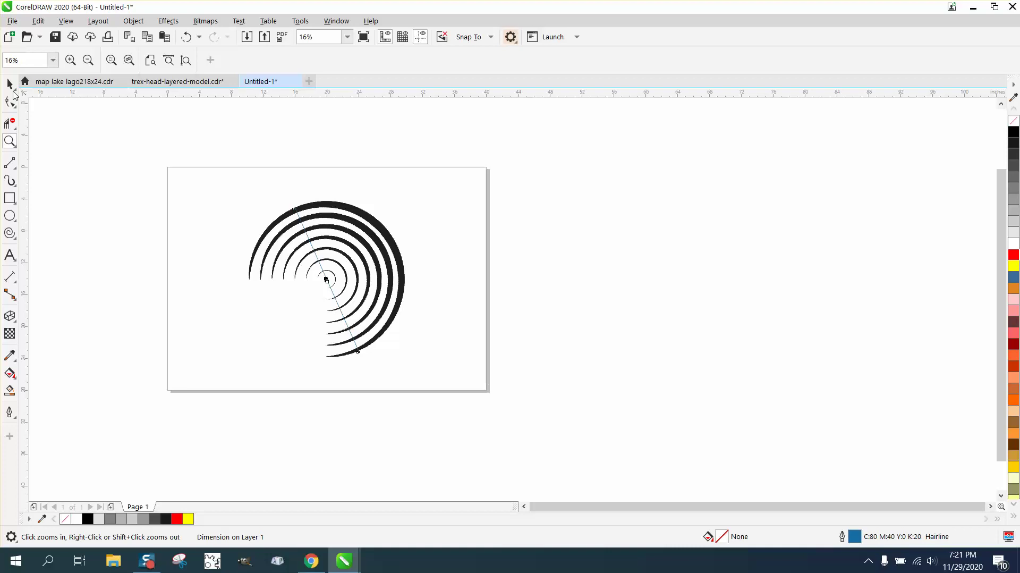
{"action": "left_click", "coordinate": [12, 89]}
{"action": "left_click", "coordinate": [173, 161]}
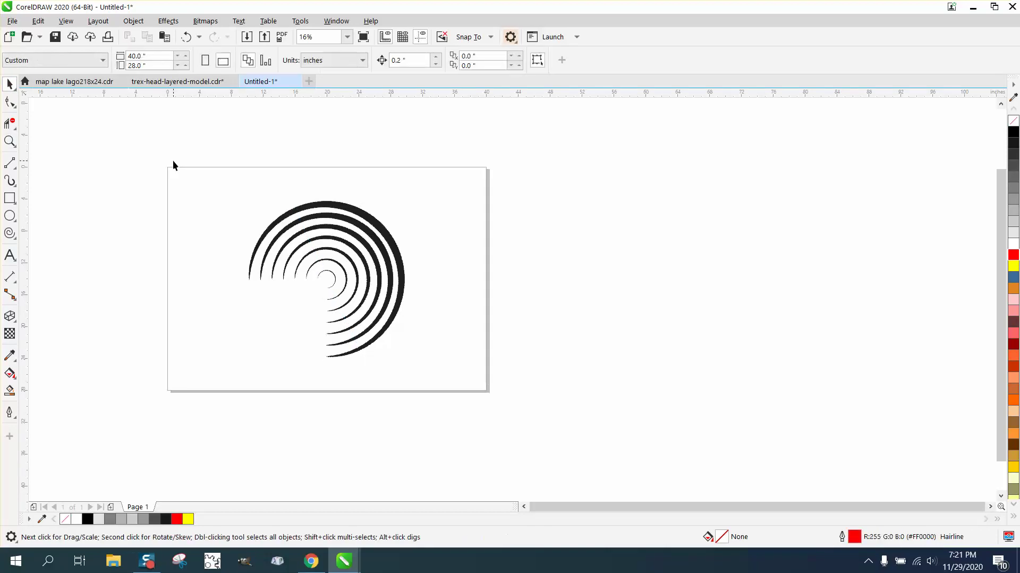
Draw a circle beside the page and set its width and height to 19.74 inches with the ratio locked
{"action": "left_click", "coordinate": [10, 215]}
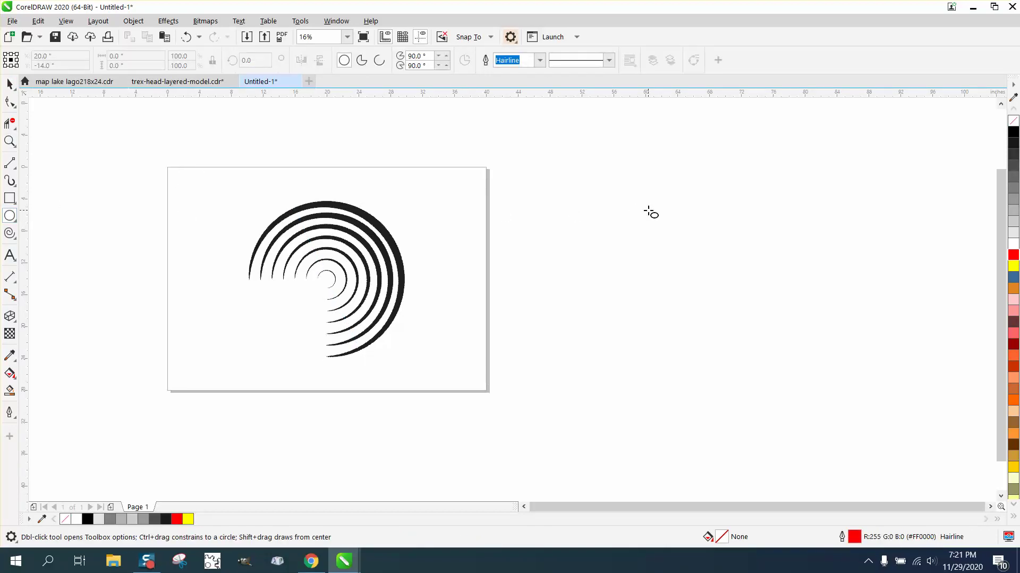
{"action": "left_click_drag", "start_coordinate": [649, 210], "coordinate": [509, 347]}
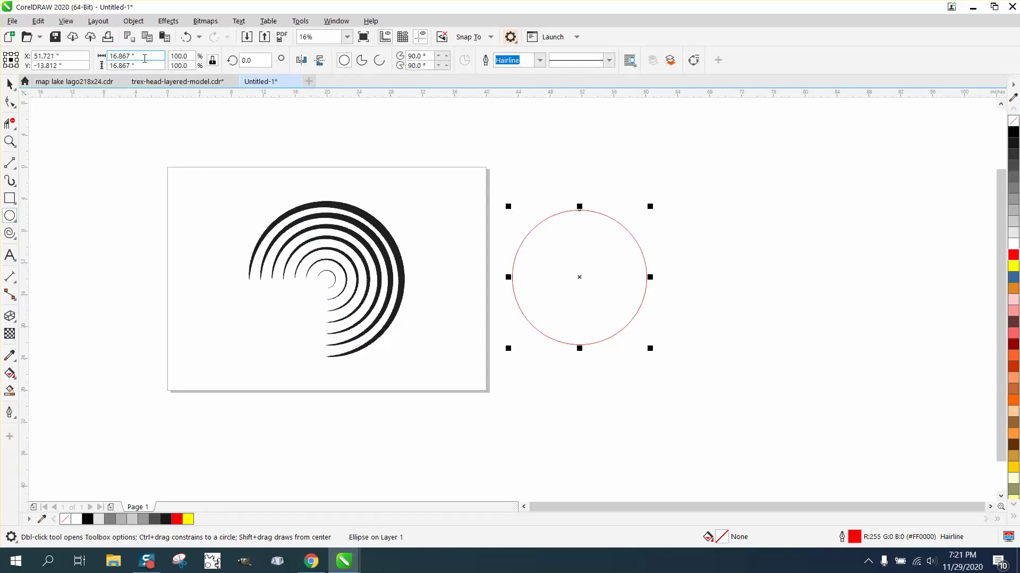
{"action": "left_click", "coordinate": [213, 62]}
{"action": "left_click", "coordinate": [136, 56]}
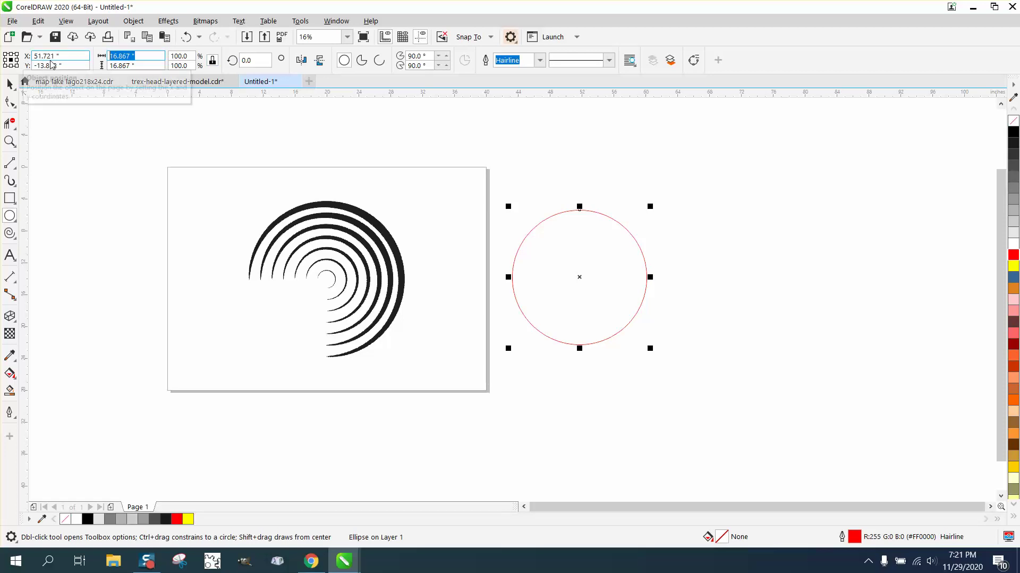
{"action": "type", "text": "19.74"}
{"action": "key", "text": "Return"}
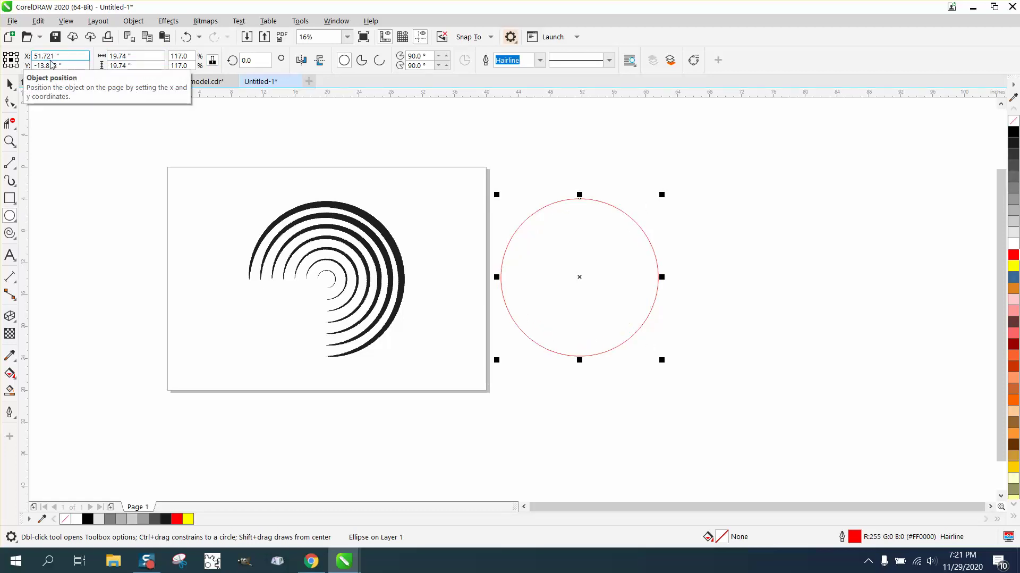
Center the circle on the page and convert it to an open arc from 0 to 270 degrees
{"action": "key", "text": "p"}
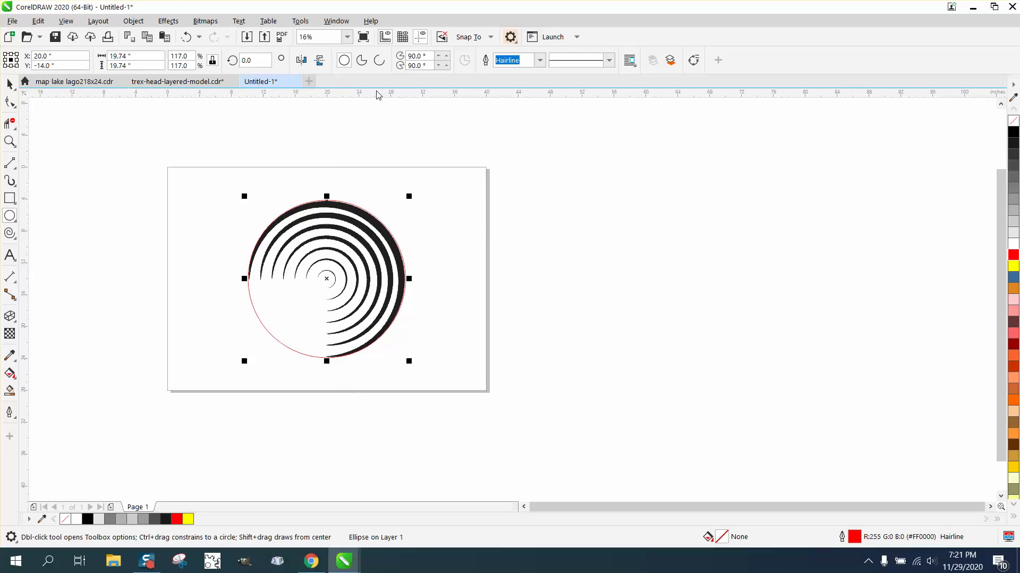
{"action": "left_click", "coordinate": [380, 62]}
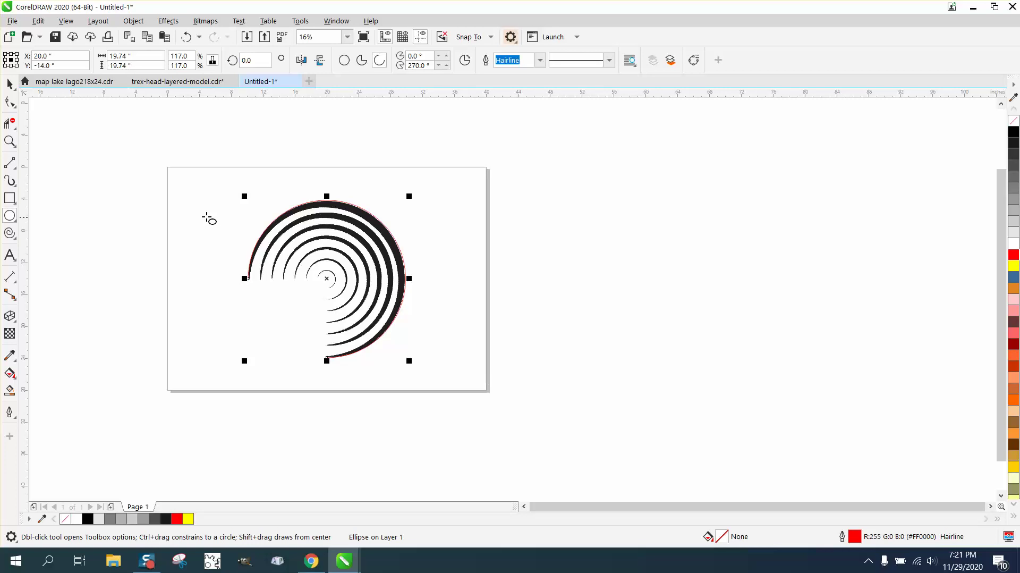
Try to apply an Artistic Media preset stroke tapered at both ends to the red arc
{"action": "left_click", "coordinate": [16, 191]}
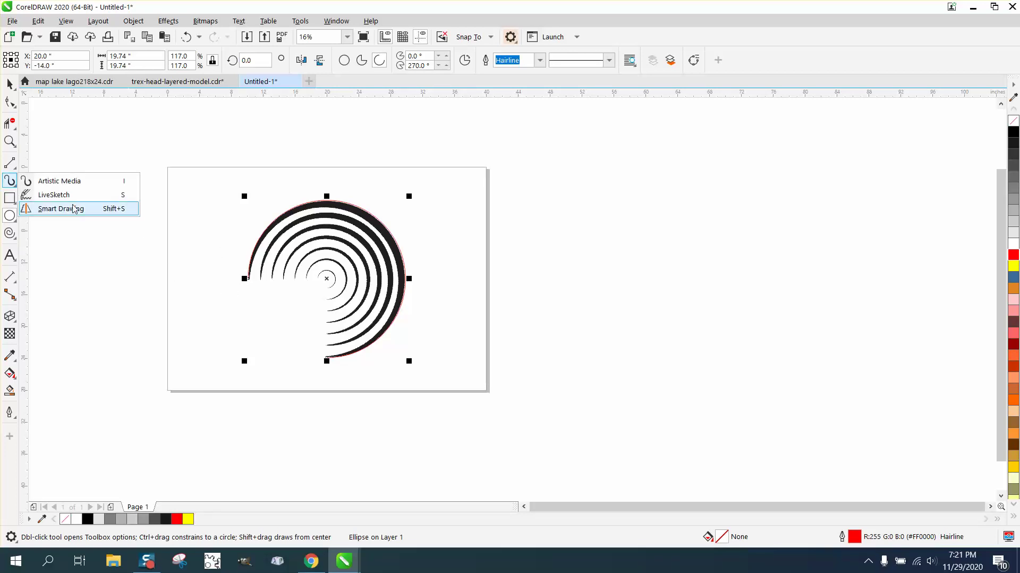
{"action": "left_click", "coordinate": [65, 182]}
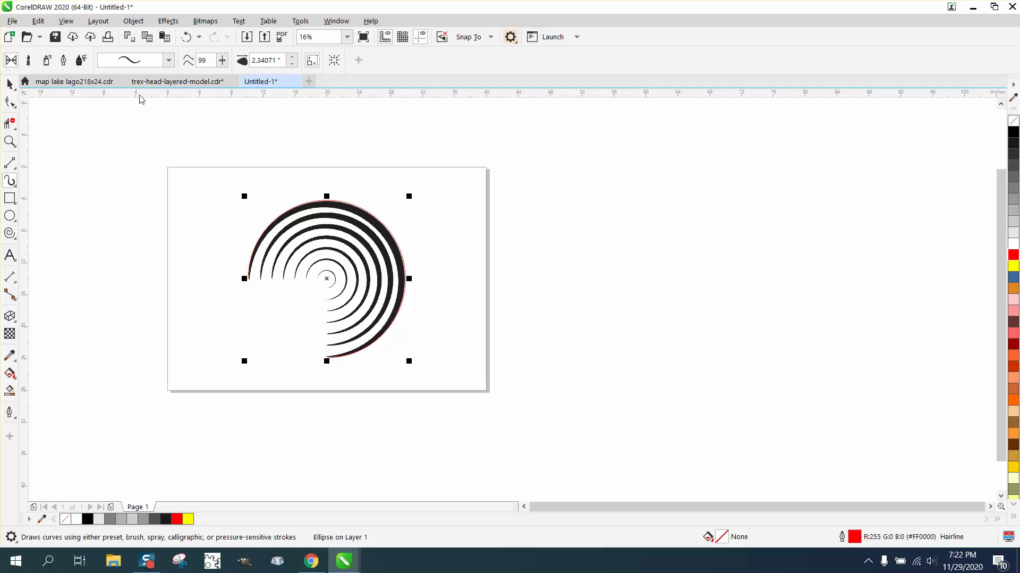
{"action": "left_click", "coordinate": [169, 60]}
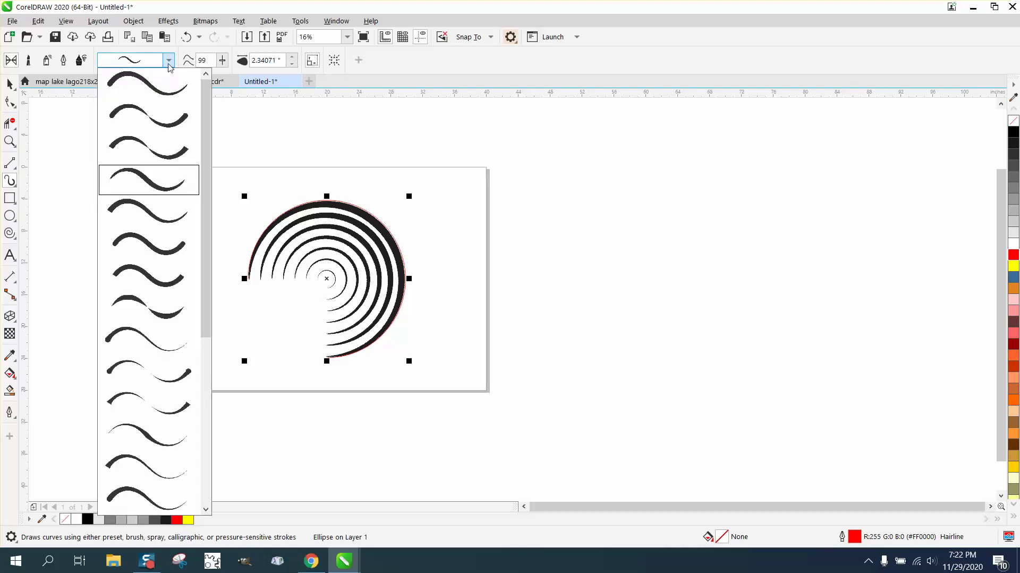
{"action": "left_click", "coordinate": [140, 185]}
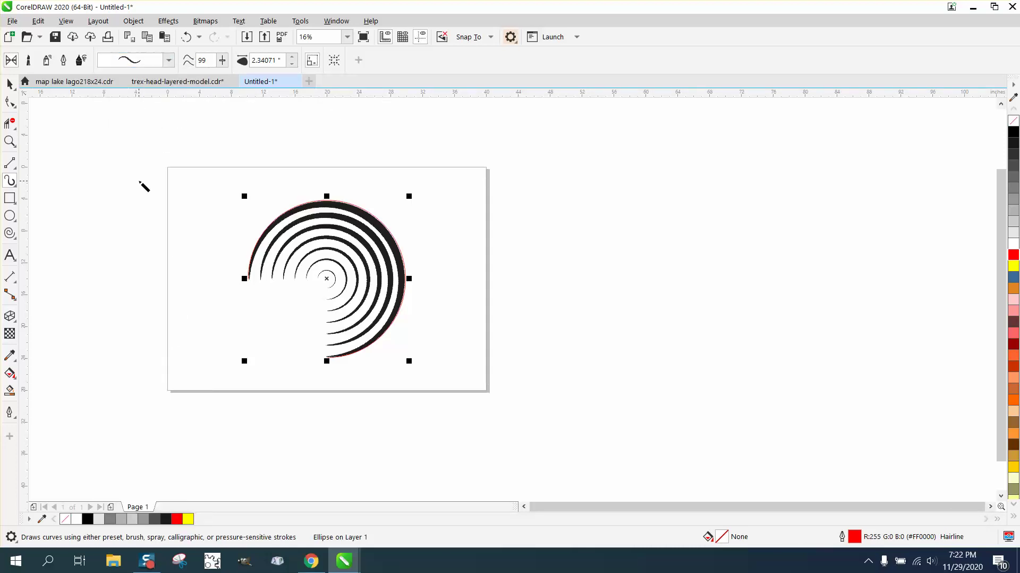
{"action": "left_click", "coordinate": [301, 207]}
{"action": "left_click", "coordinate": [9, 84]}
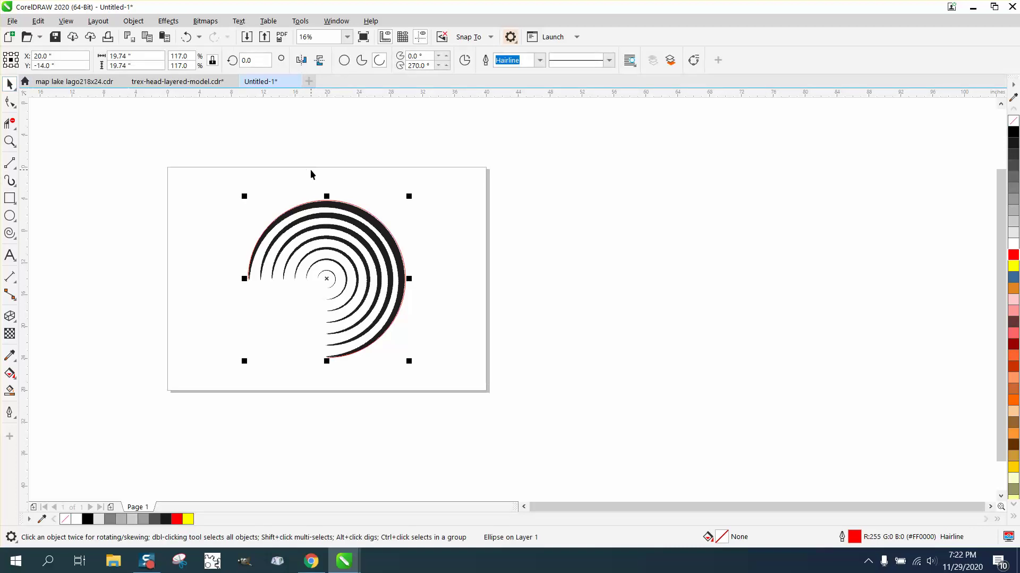
{"action": "key", "text": "Right"}
{"action": "key", "text": "Right"}
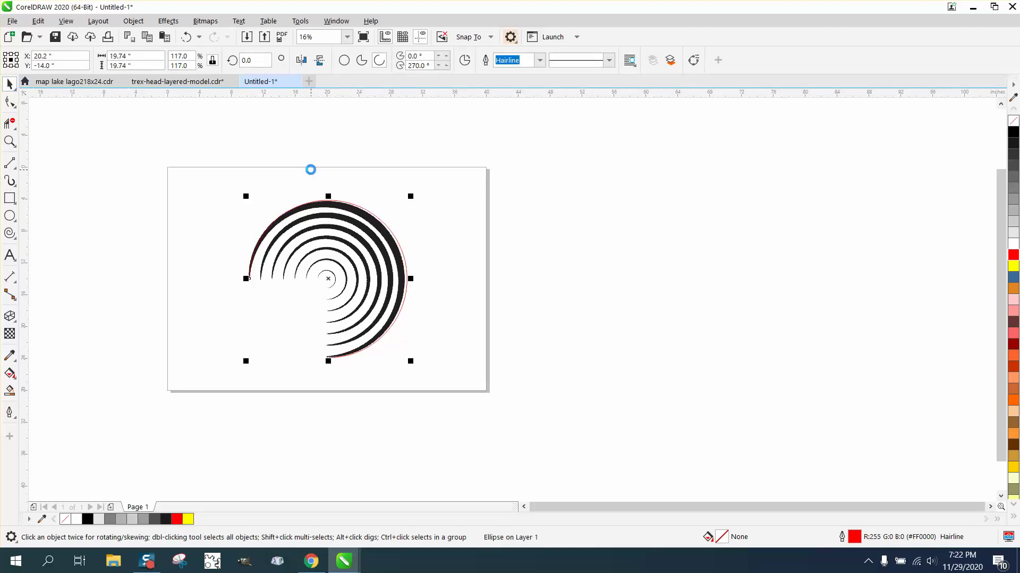
{"action": "key", "text": "Left"}
{"action": "key", "text": "Left"}
Set the nudge distance to 22 inches and nudge the red arc once to the right of the bitmap
{"action": "left_click", "coordinate": [373, 173]}
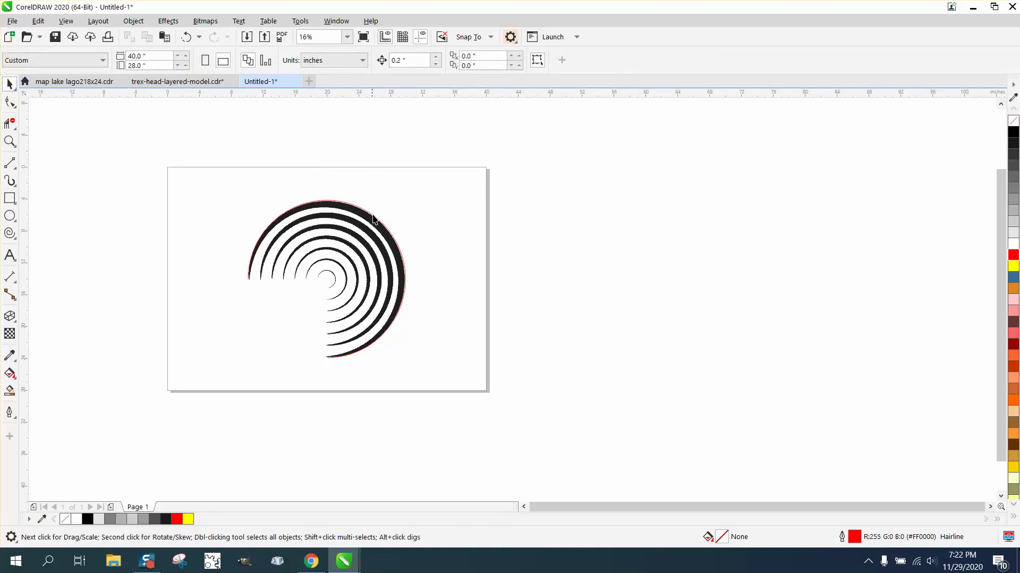
{"action": "left_click", "coordinate": [407, 60]}
{"action": "type", "text": "22"}
{"action": "key", "text": "Return"}
{"action": "left_click", "coordinate": [384, 222]}
{"action": "key", "text": "Right"}
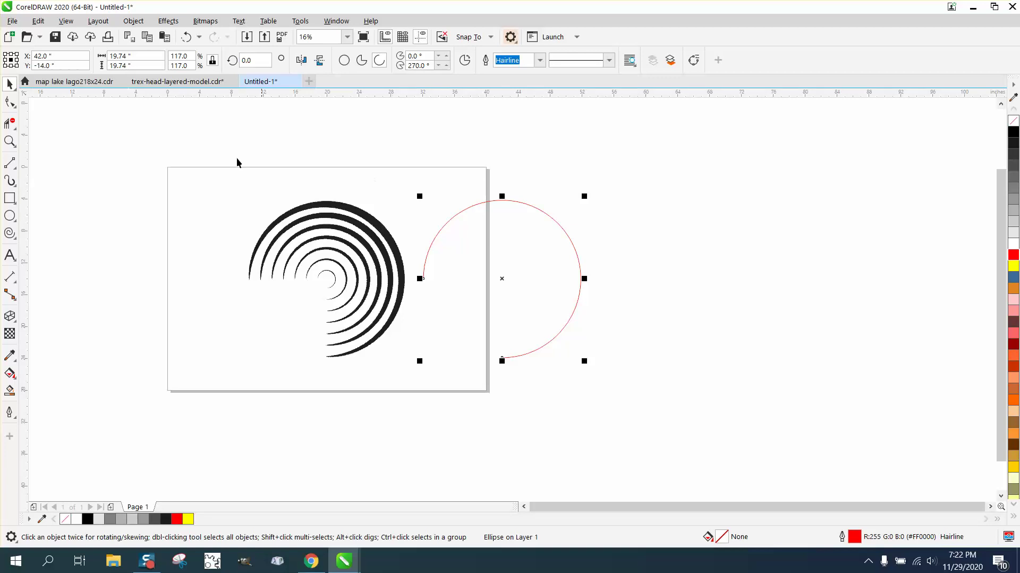
Apply the Artistic Media preset stroke tapered at both ends to the red arc
{"action": "left_click", "coordinate": [10, 180]}
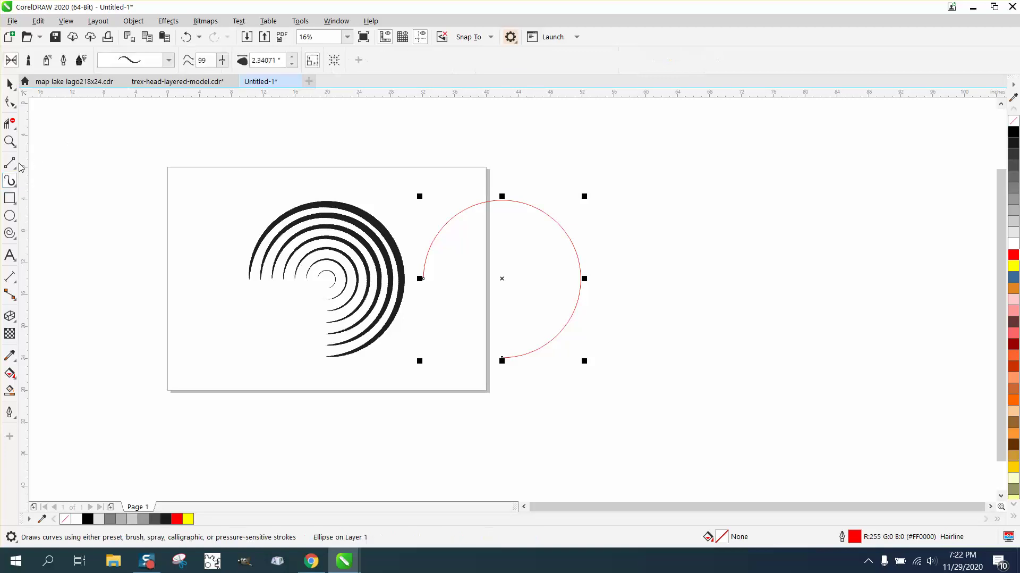
{"action": "left_click", "coordinate": [168, 60]}
{"action": "left_click", "coordinate": [159, 179]}
Set the stroke width of the arc's artistic media to 0.2 inches
{"action": "left_click", "coordinate": [293, 65]}
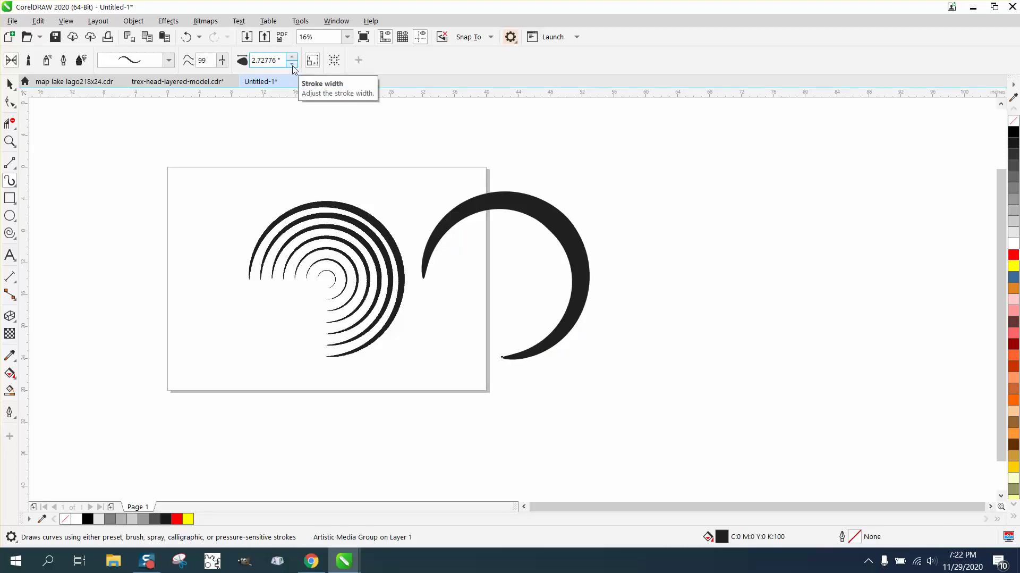
{"action": "left_click_drag", "start_coordinate": [276, 63], "coordinate": [244, 63]}
{"action": "type", "text": "0.2"}
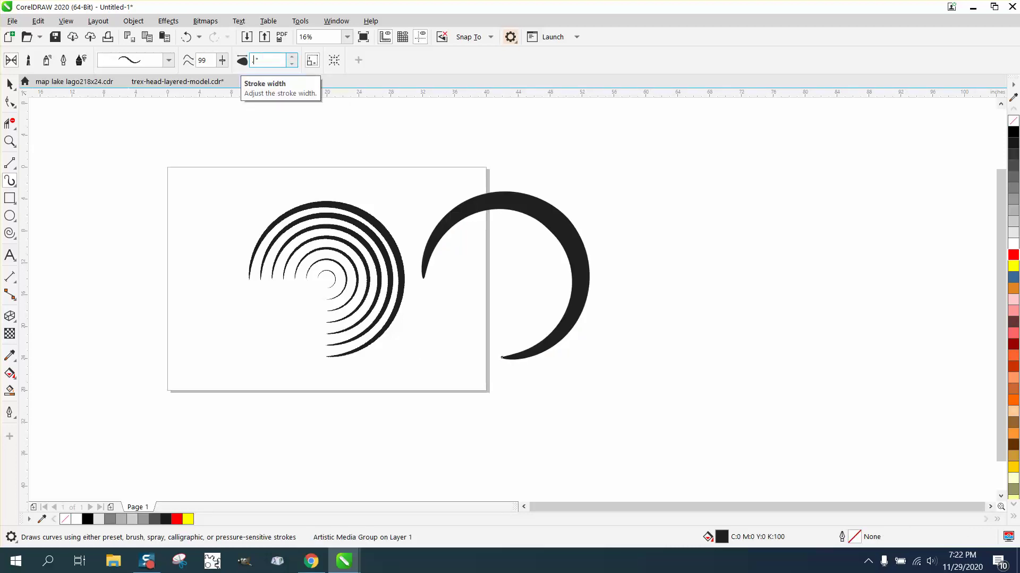
{"action": "key", "text": "Return"}
Set the stroke width of the arc's artistic media to 0.5 inches
{"action": "left_click_drag", "start_coordinate": [266, 61], "coordinate": [236, 63]}
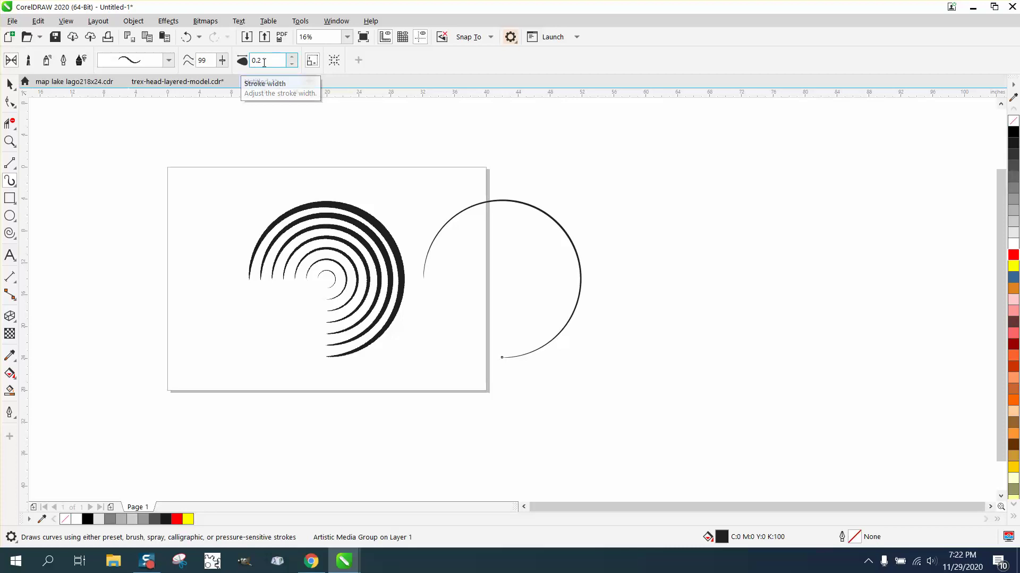
{"action": "type", "text": ".5"}
{"action": "key", "text": "Return"}
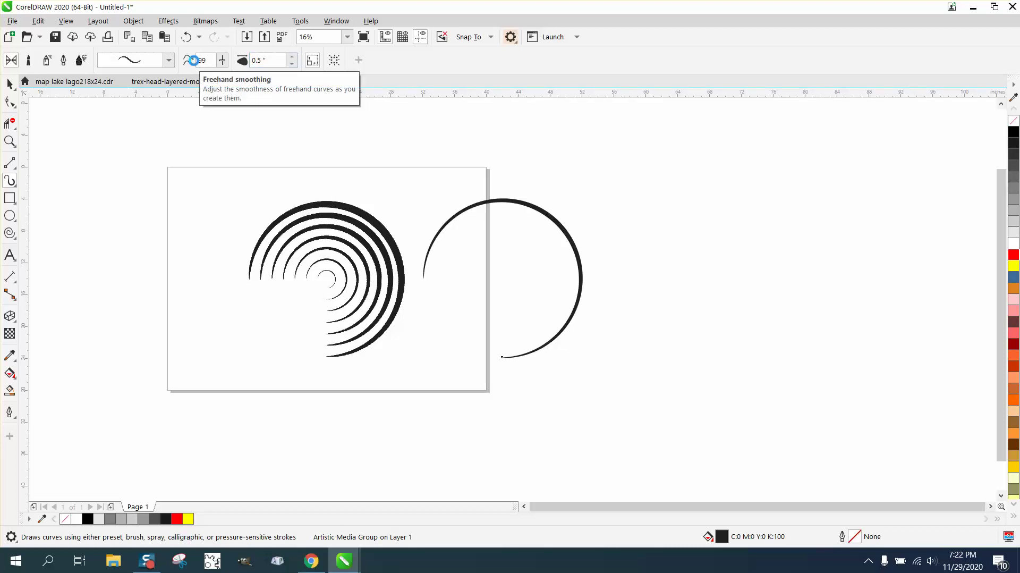
Set the stroke width of the arc's artistic media to 0.7 inches and fill the stroke yellow
{"action": "left_click_drag", "start_coordinate": [266, 60], "coordinate": [223, 61]}
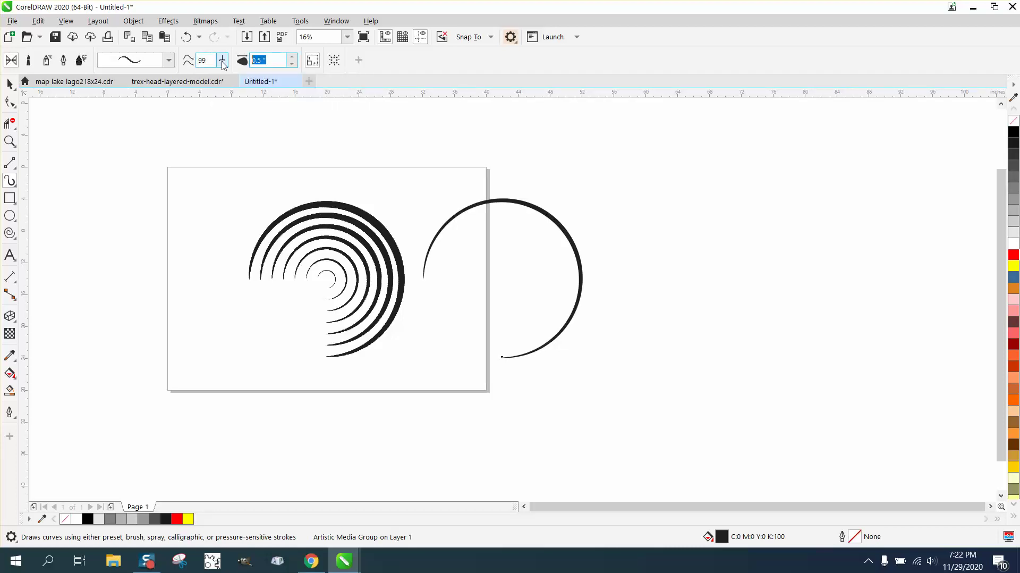
{"action": "type", "text": ".7"}
{"action": "key", "text": "Return"}
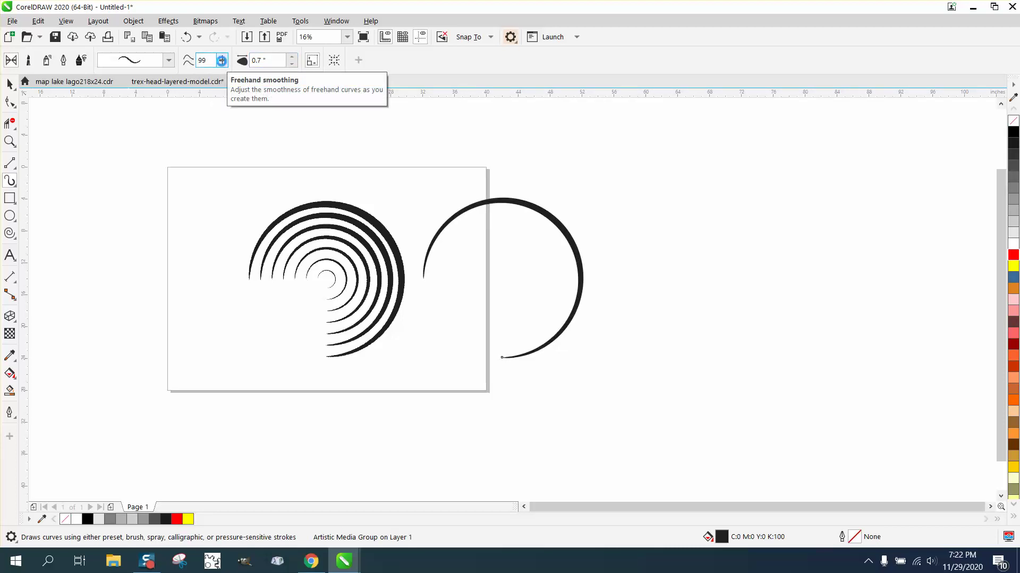
{"action": "left_click", "coordinate": [1015, 267]}
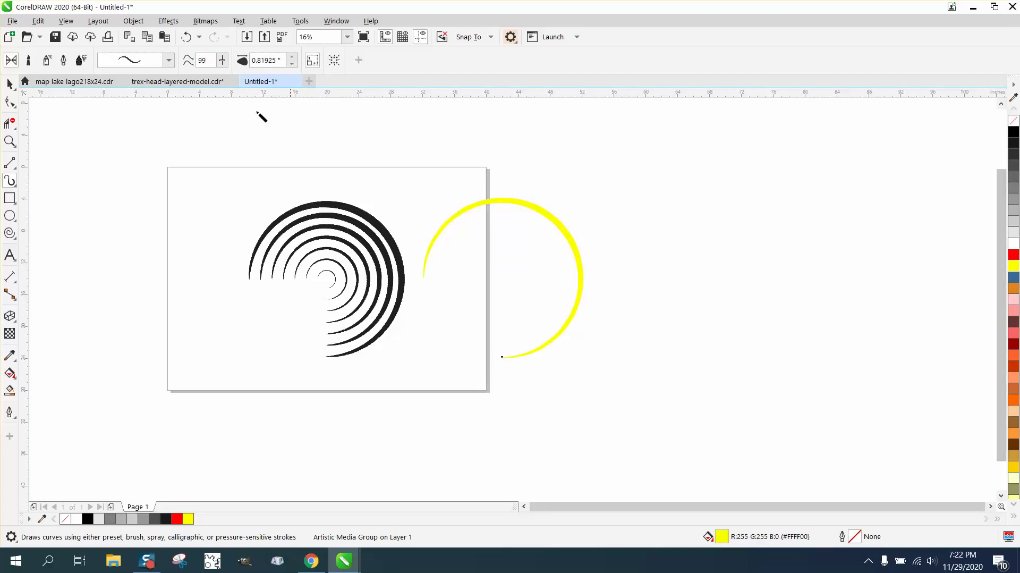
Center the yellow arc on the page so it lies over the bitmap, and magnify that area
{"action": "left_click", "coordinate": [8, 83]}
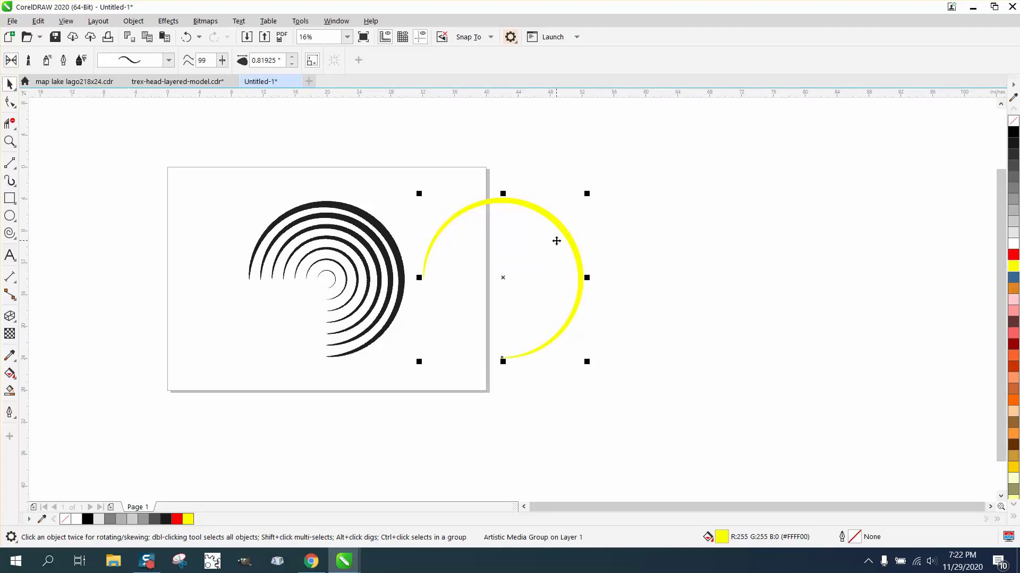
{"action": "key", "text": "p"}
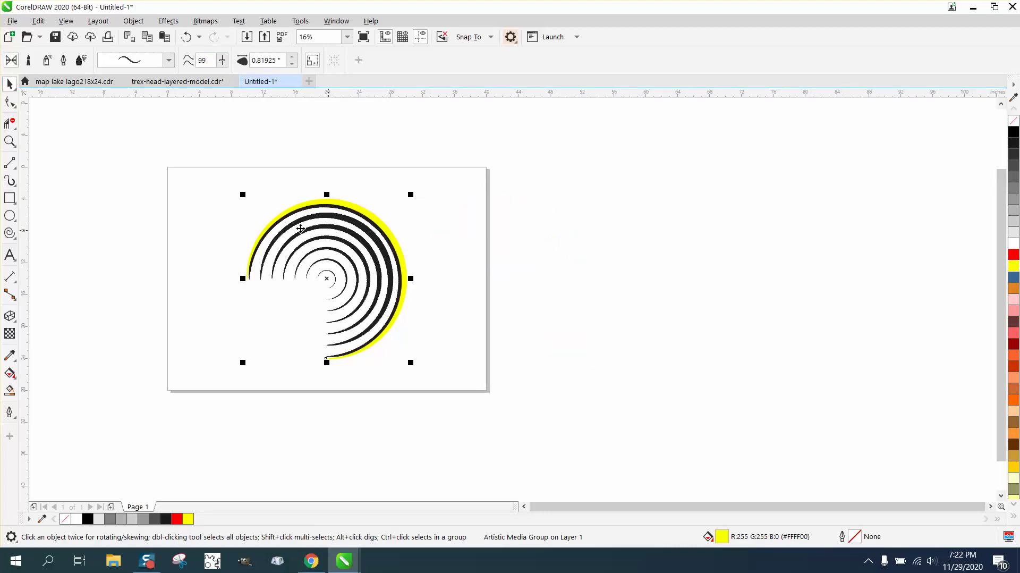
{"action": "left_click", "coordinate": [9, 140]}
{"action": "left_click_drag", "start_coordinate": [235, 185], "coordinate": [497, 382]}
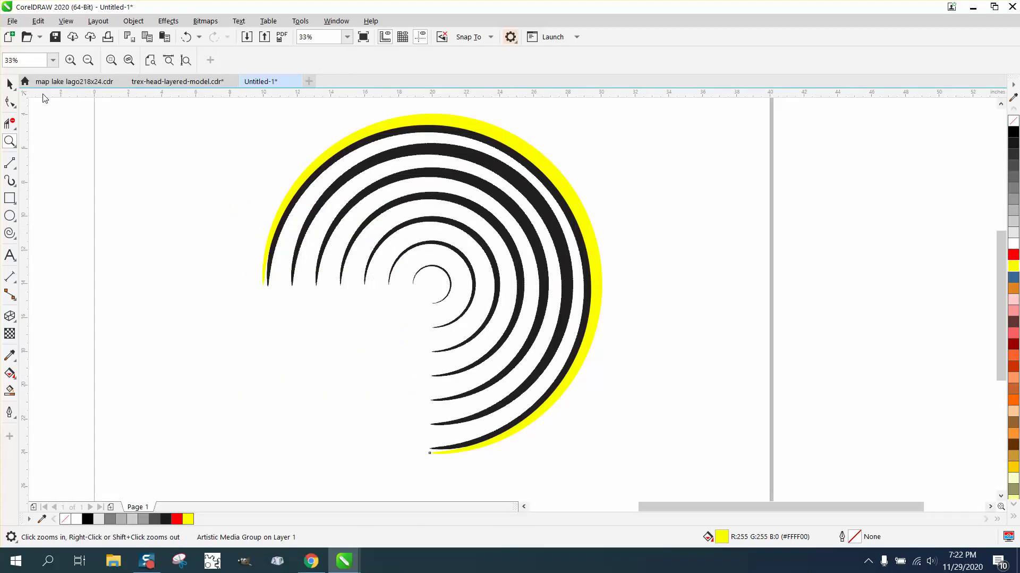
{"action": "left_click", "coordinate": [10, 83]}
{"action": "left_click_drag", "start_coordinate": [510, 129], "coordinate": [549, 141]}
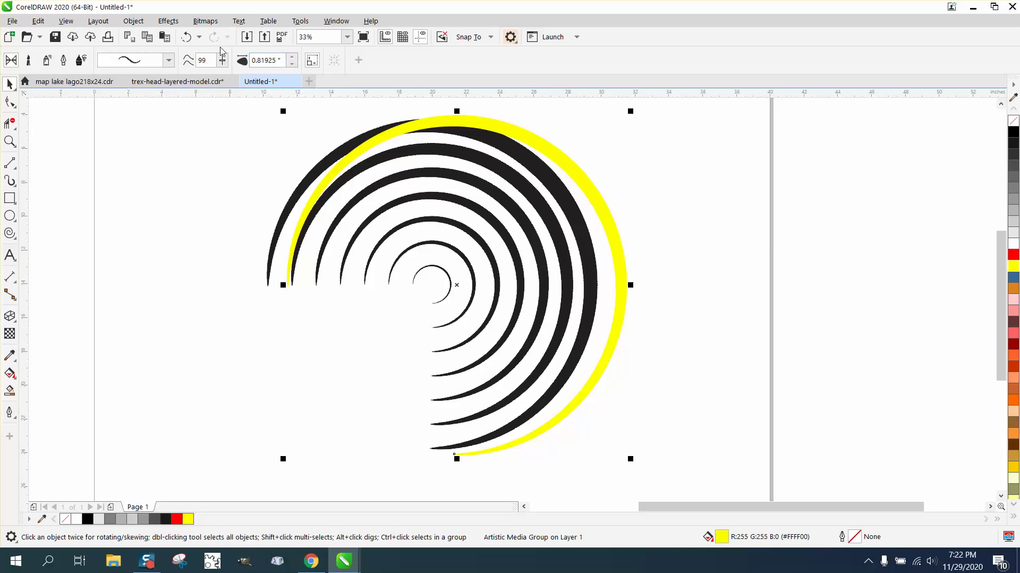
{"action": "left_click", "coordinate": [189, 38]}
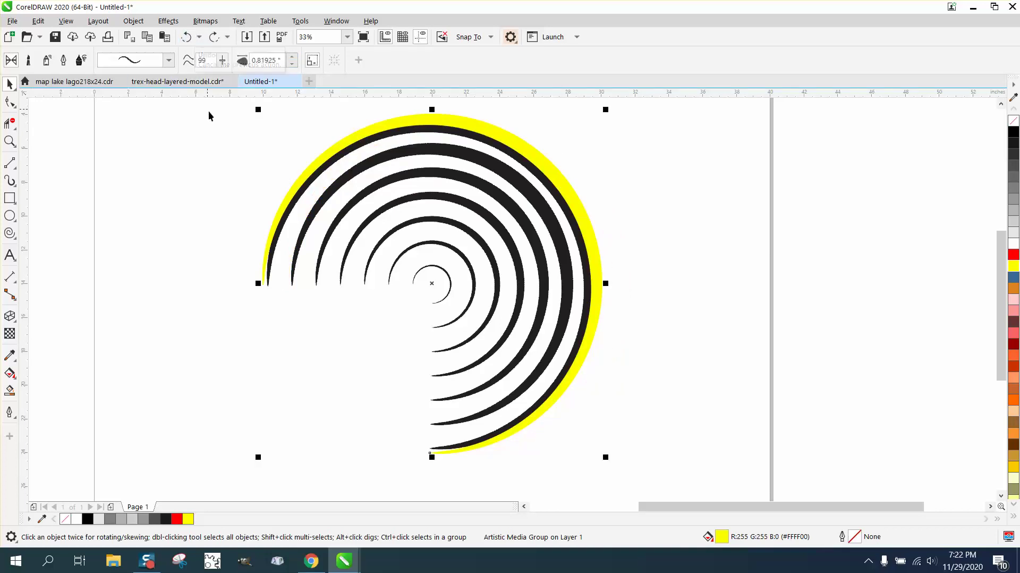
Increase the yellow arc's stroke width to 1.59723 inches and scale the arc down slightly toward its lower-left corner to fit the bitmap's outer ring
{"action": "left_click", "coordinate": [293, 57]}
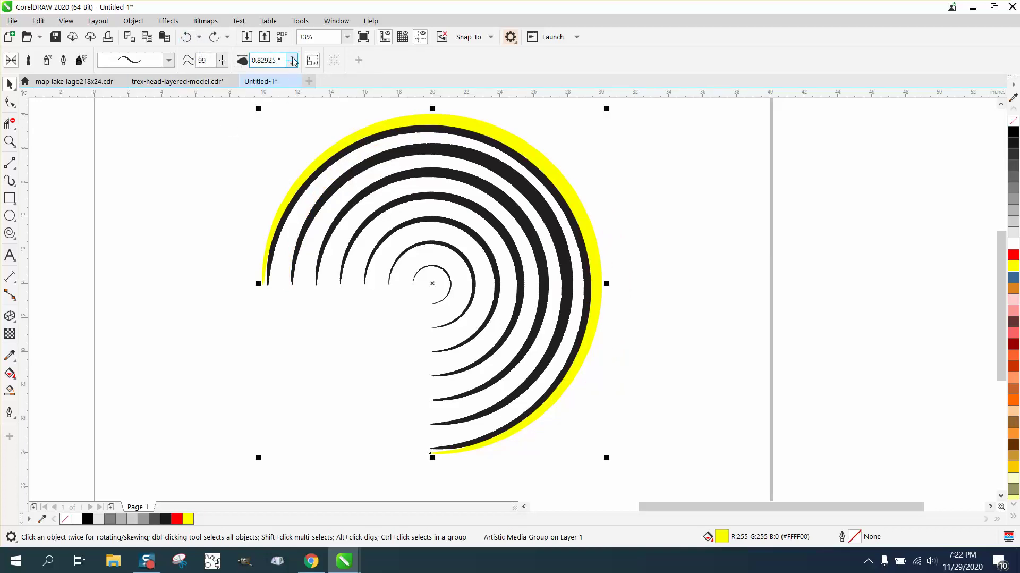
{"action": "left_click", "coordinate": [292, 57]}
{"action": "left_click", "coordinate": [292, 57]}
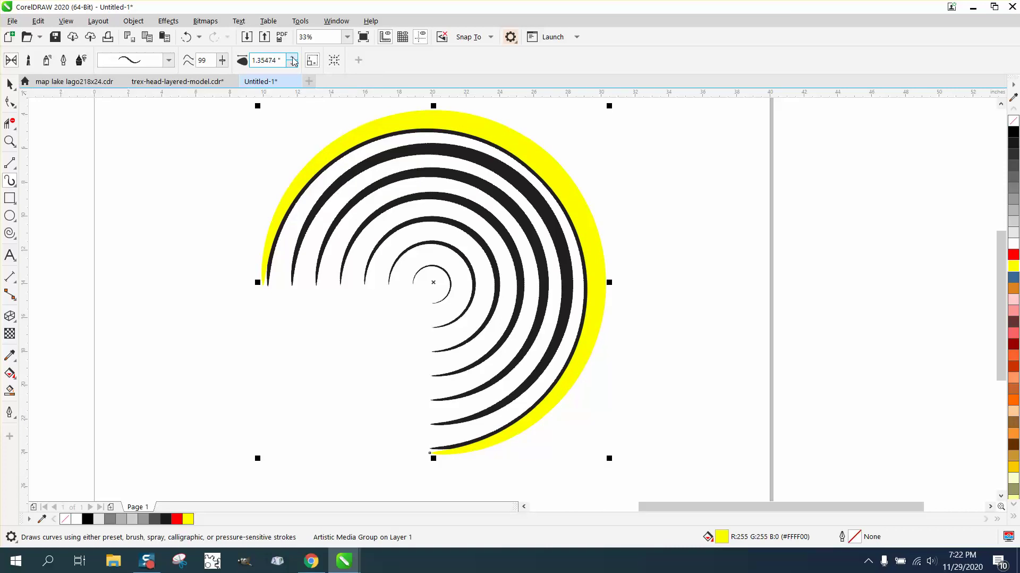
{"action": "left_click", "coordinate": [293, 57]}
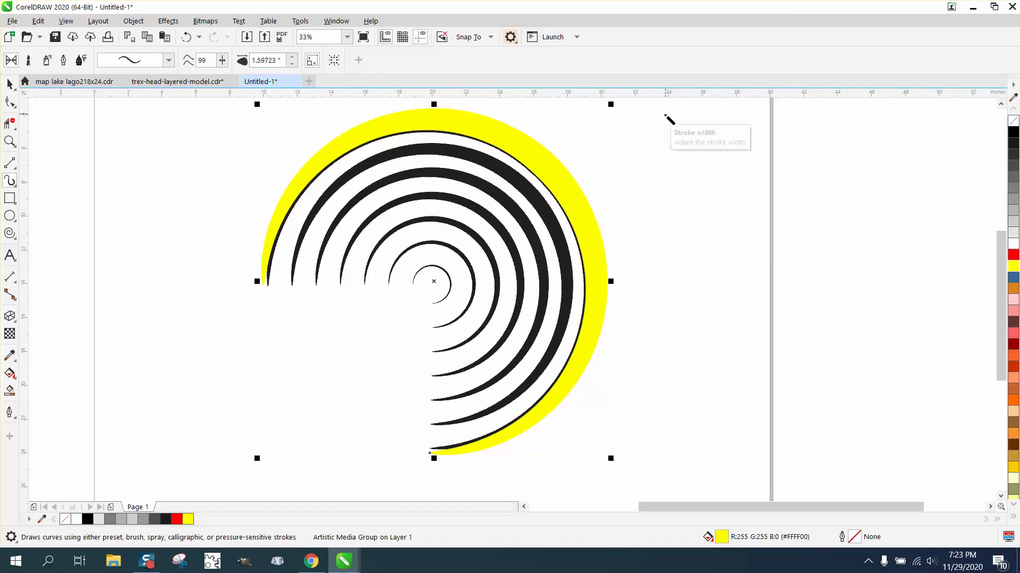
{"action": "left_click_drag", "start_coordinate": [614, 105], "coordinate": [605, 114]}
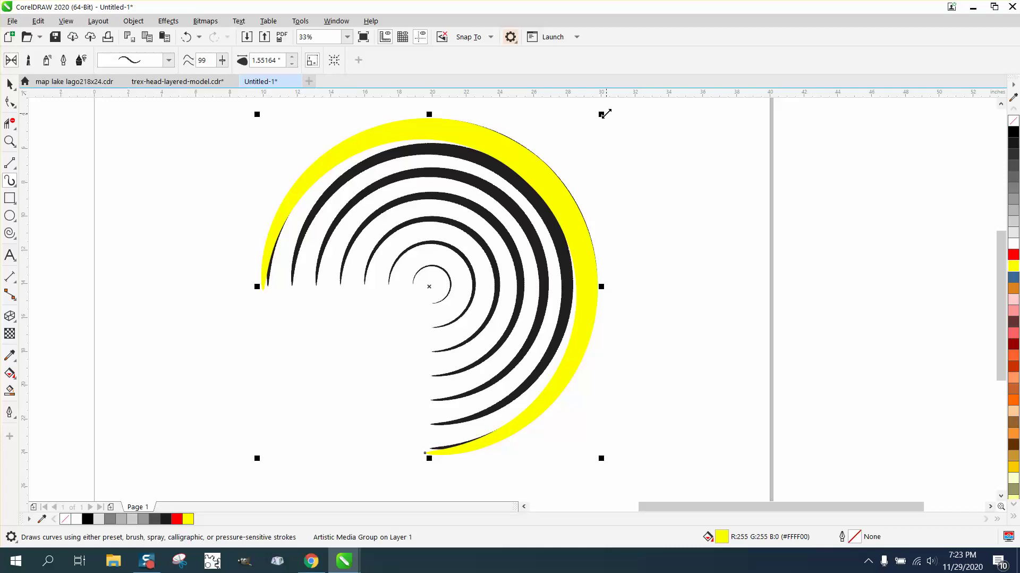
Try stroke widths of 2.21912, 2 and 0.2 inches on the yellow arc
{"action": "left_click", "coordinate": [292, 57]}
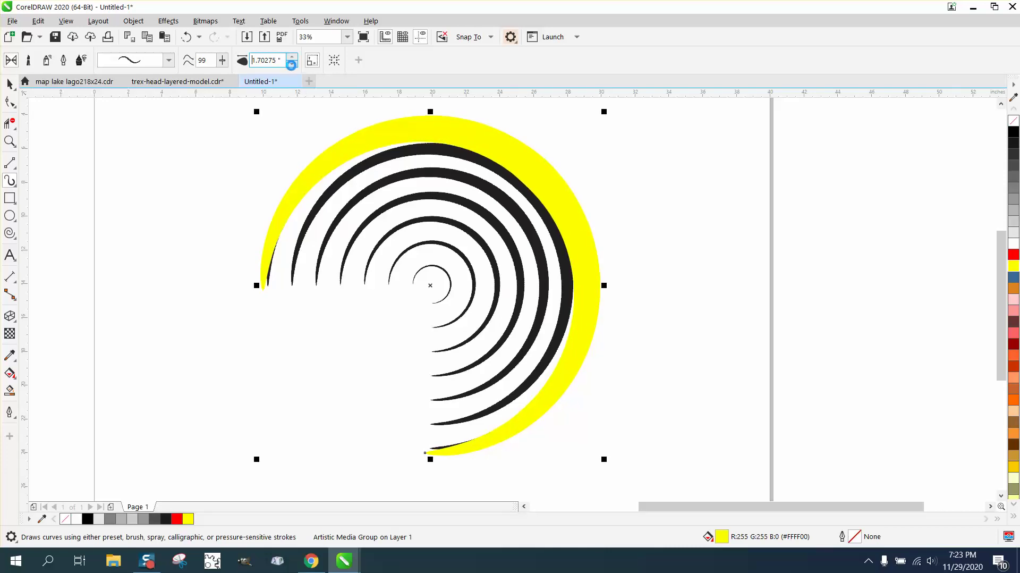
{"action": "left_click", "coordinate": [291, 65]}
{"action": "left_click", "coordinate": [292, 57]}
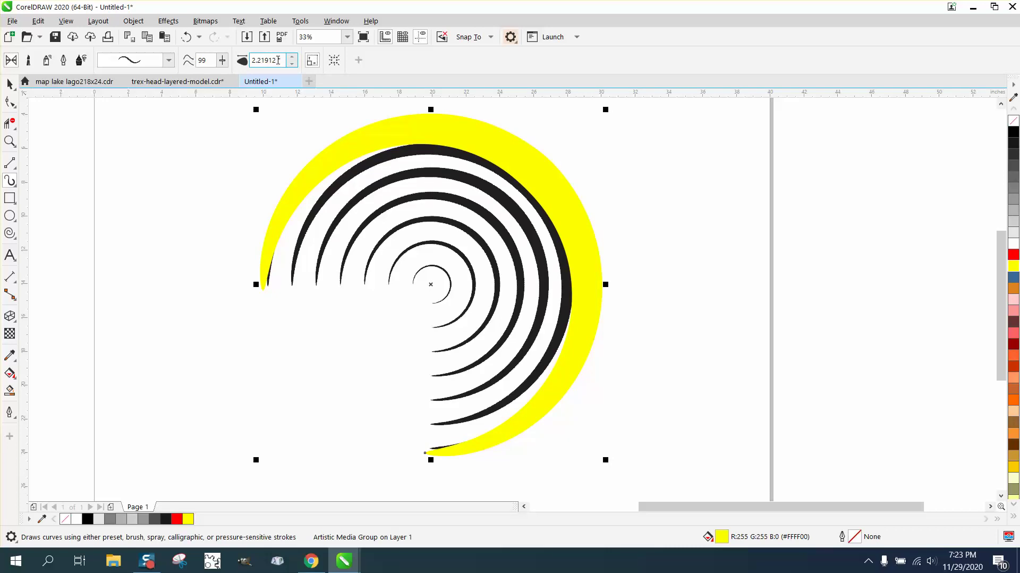
{"action": "left_click_drag", "start_coordinate": [274, 60], "coordinate": [240, 70]}
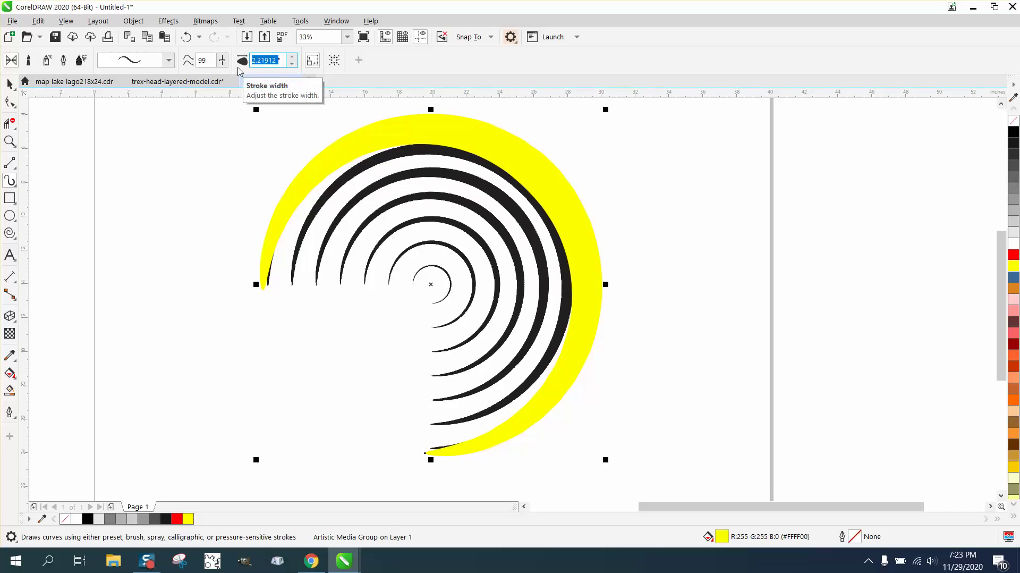
{"action": "type", "text": "2"}
{"action": "key", "text": "Return"}
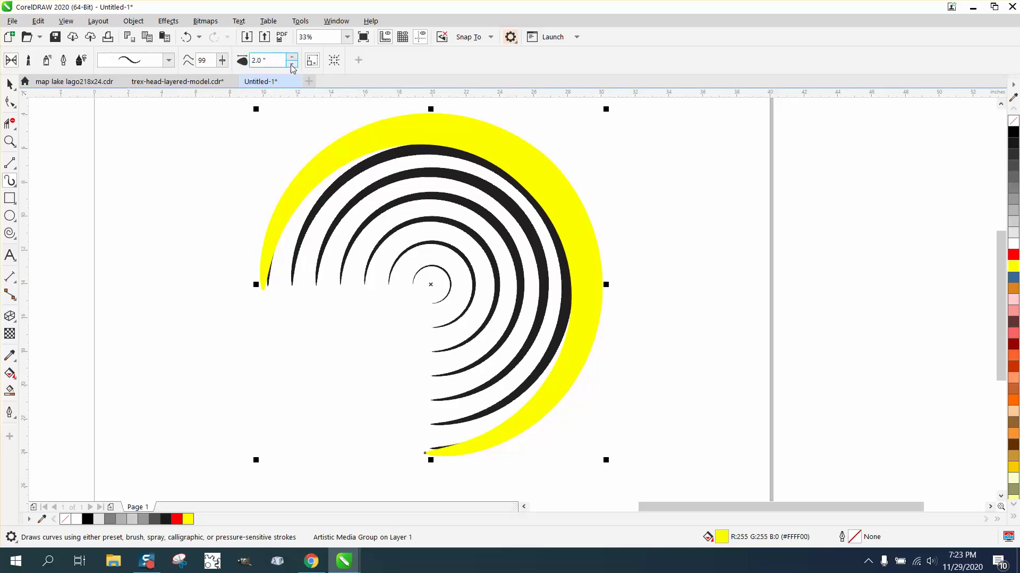
{"action": "key", "text": "BackSpace"}
{"action": "type", "text": ".2"}
{"action": "key", "text": "Return"}
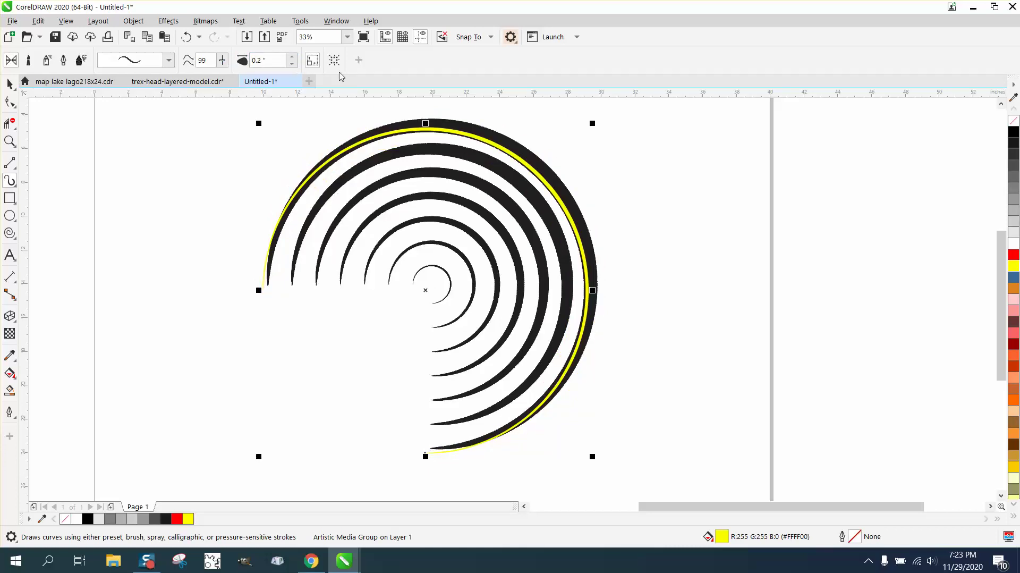
Set the yellow arc's stroke width to 0.7 inches and nudge it right and up onto the bitmap's outer ring
{"action": "key", "text": "BackSpace"}
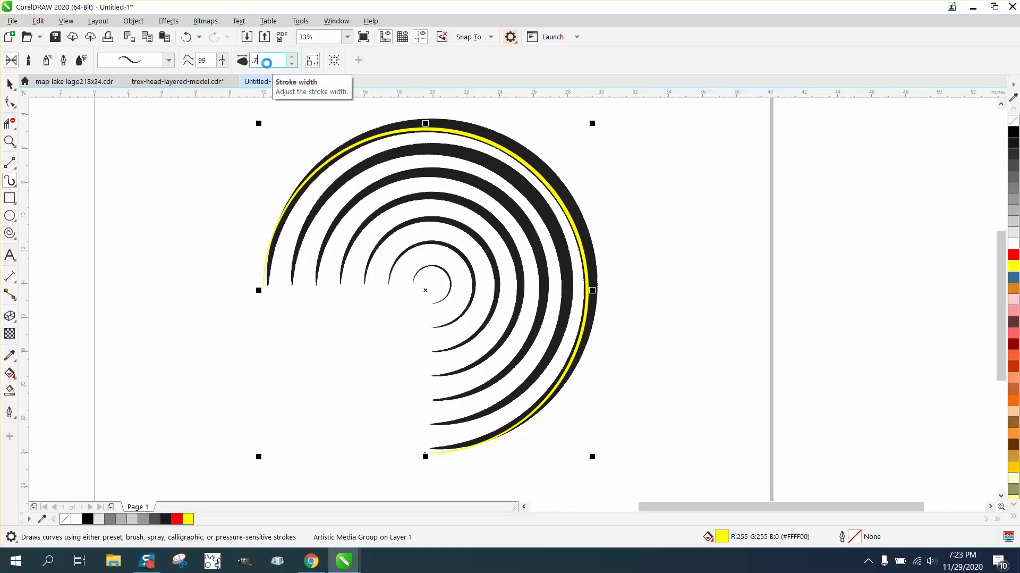
{"action": "key", "text": "Return"}
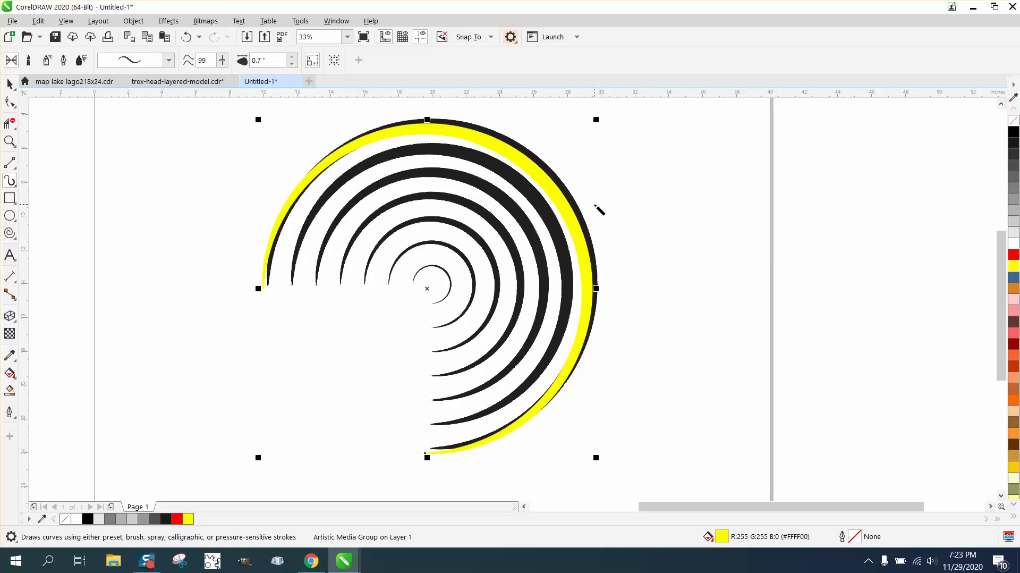
{"action": "key", "text": "Right"}
{"action": "key", "text": "Left"}
{"action": "key", "text": "Right"}
{"action": "key", "text": "Up"}
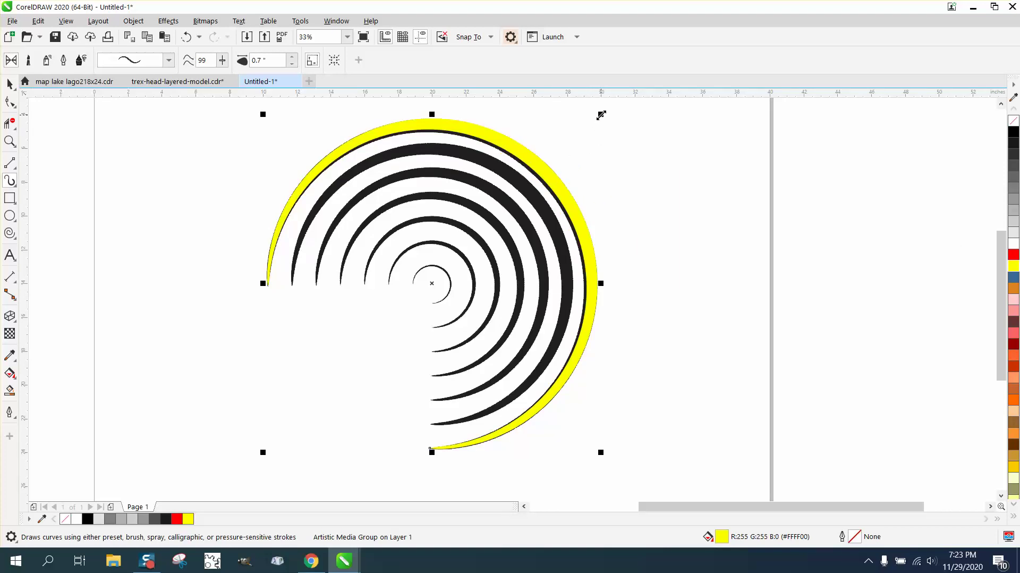
{"action": "left_click_drag", "start_coordinate": [601, 115], "coordinate": [601, 119]}
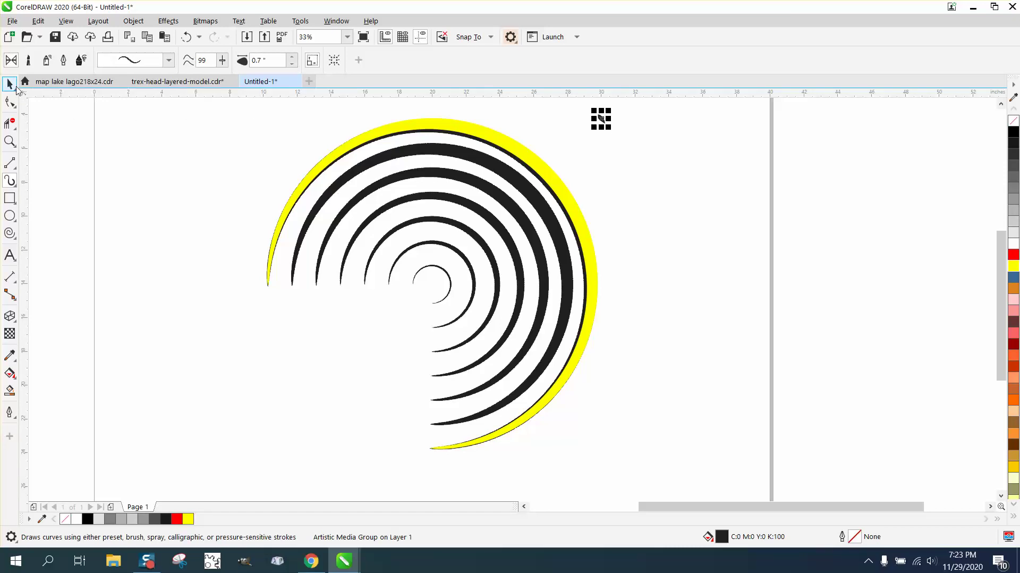
{"action": "left_click", "coordinate": [75, 81]}
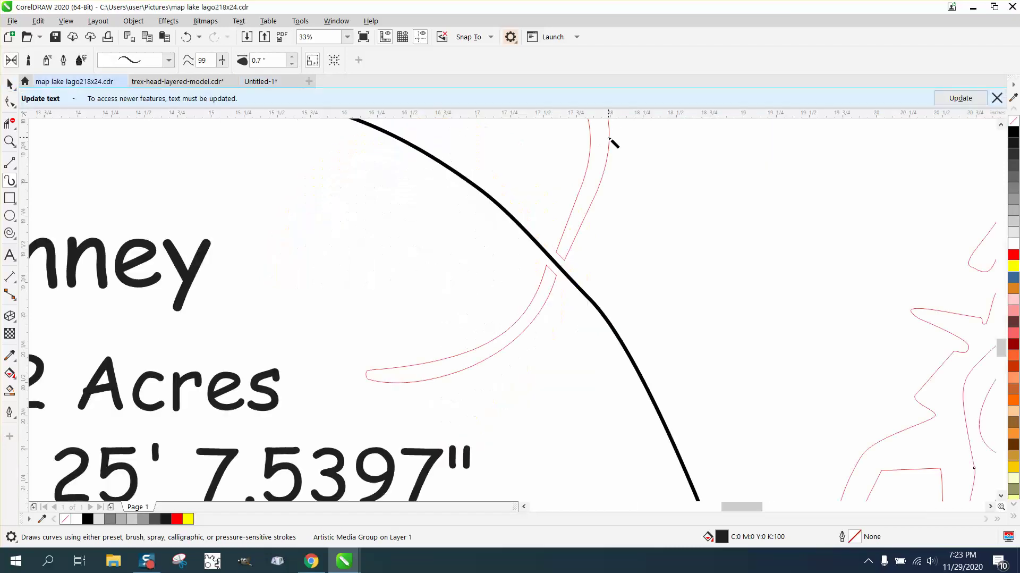
{"action": "left_click", "coordinate": [262, 82]}
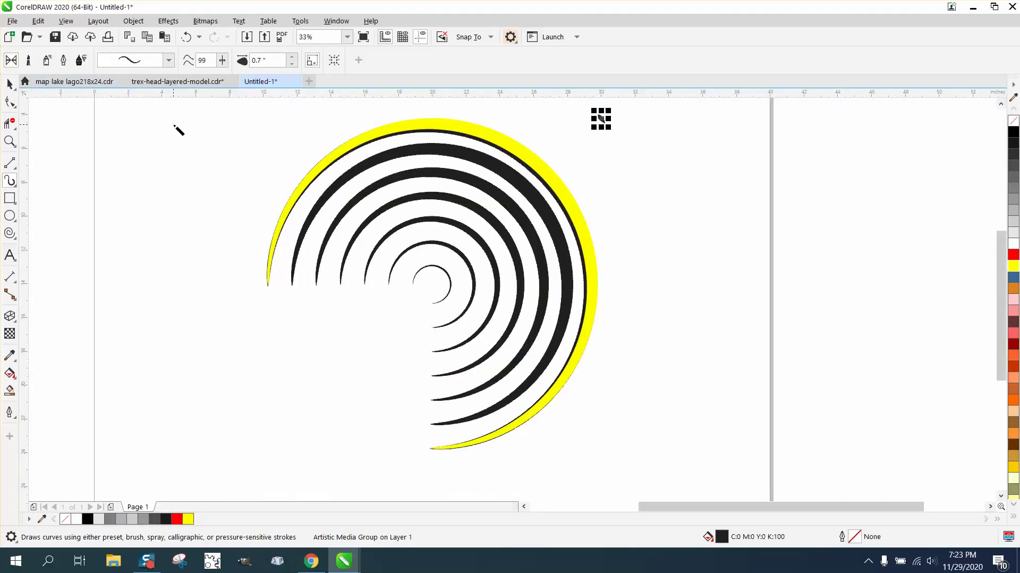
{"action": "left_click", "coordinate": [10, 84]}
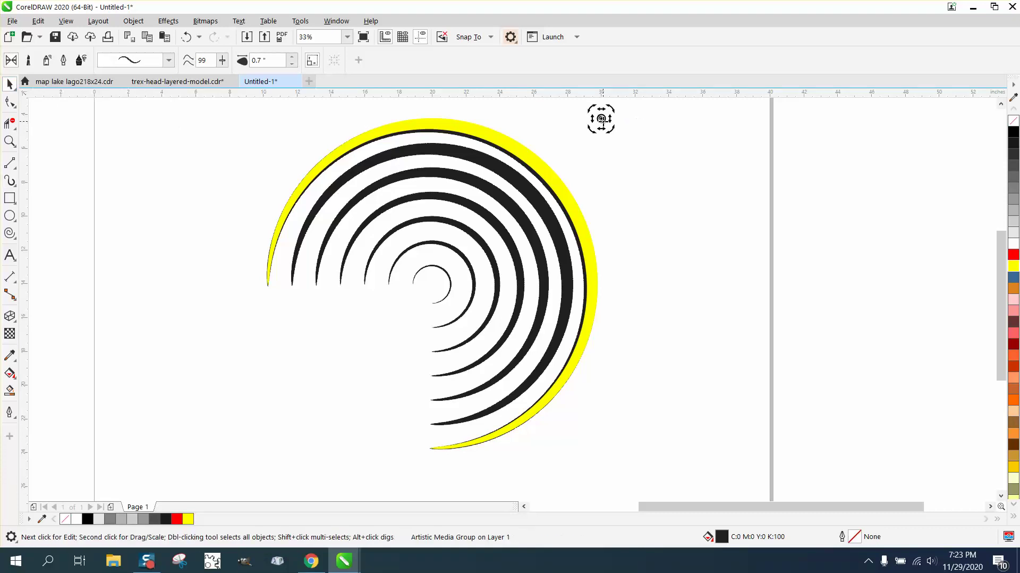
{"action": "left_click", "coordinate": [601, 120]}
Scale the yellow arc down slightly toward its lower-left corner to match the bitmap's outer ring
{"action": "left_click", "coordinate": [546, 167]}
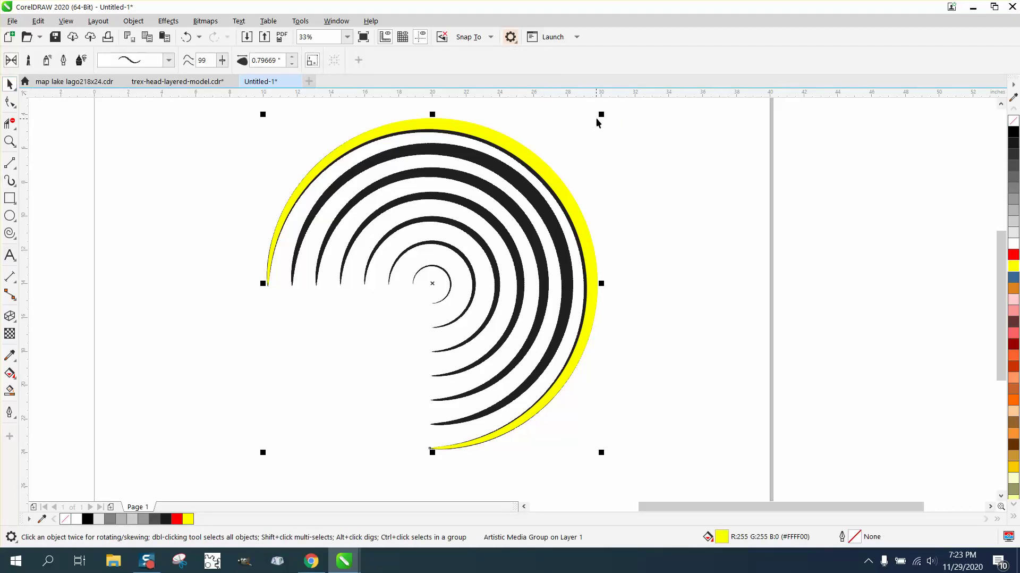
{"action": "left_click_drag", "start_coordinate": [601, 114], "coordinate": [597, 118]}
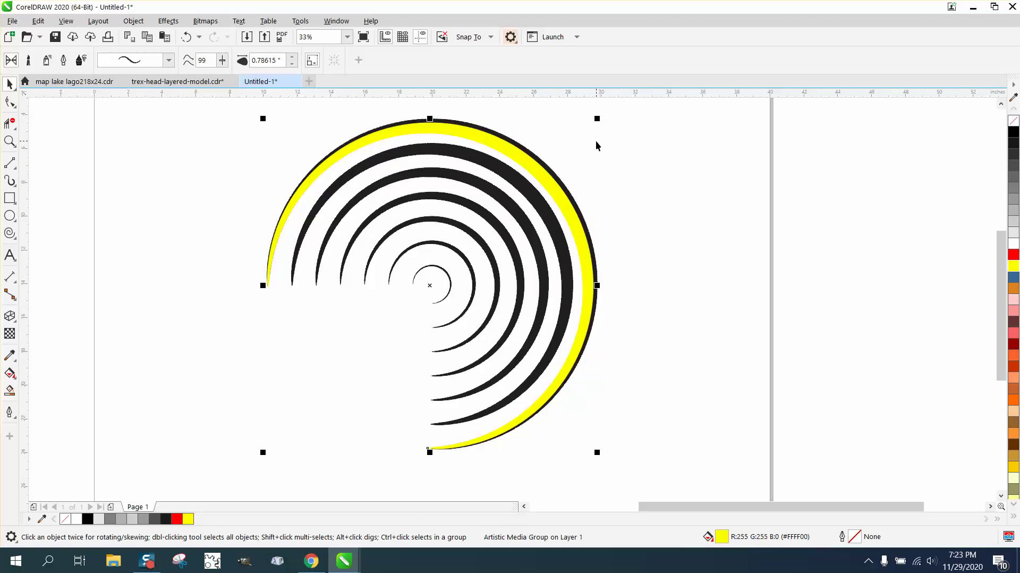
{"action": "key", "text": "ctrl+z"}
{"action": "key", "text": "ctrl+shift+z"}
Deselect everything and set the document's nudge distance to 0.02 inches
{"action": "left_click", "coordinate": [674, 148]}
{"action": "double_click", "coordinate": [402, 60]}
{"action": "type", "text": "."}
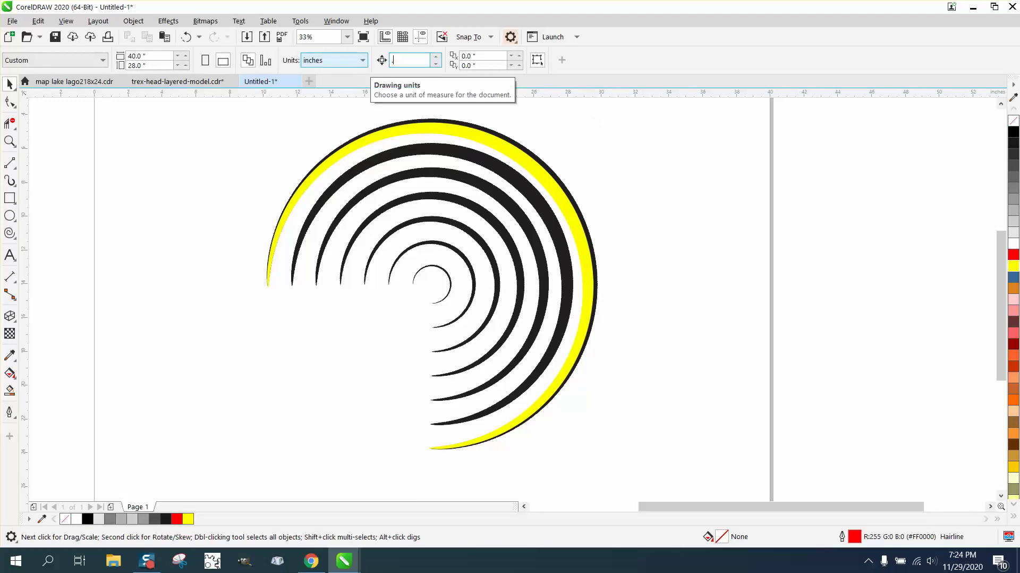
{"action": "type", "text": "02"}
Nudge the yellow arc about 0.18 inches up and 0.1 inches right to align it with the bitmap's outer ring
{"action": "left_click", "coordinate": [539, 173]}
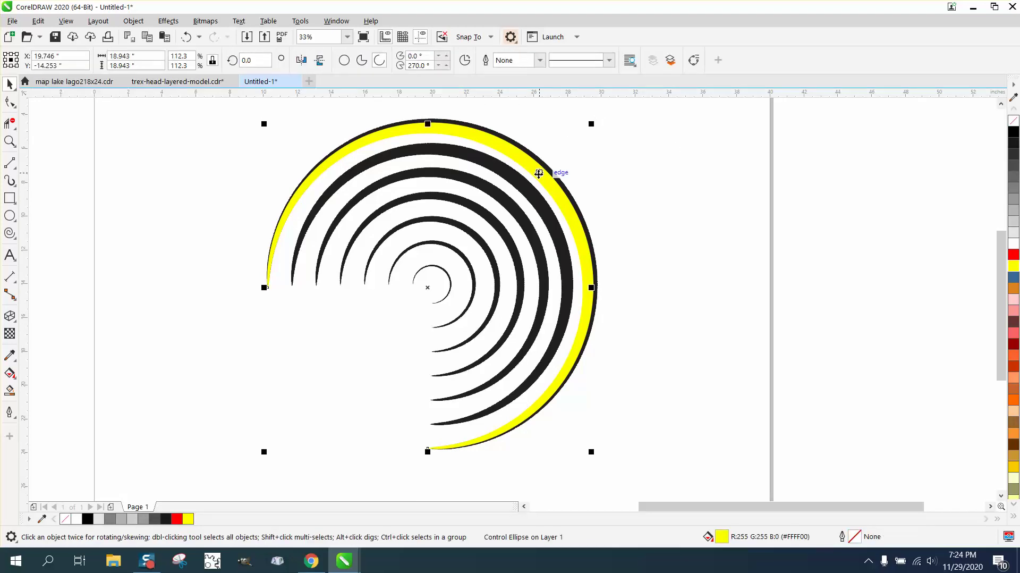
{"action": "key", "text": "Up"}
{"action": "key", "text": "Up"}
{"action": "key", "text": "Up"}
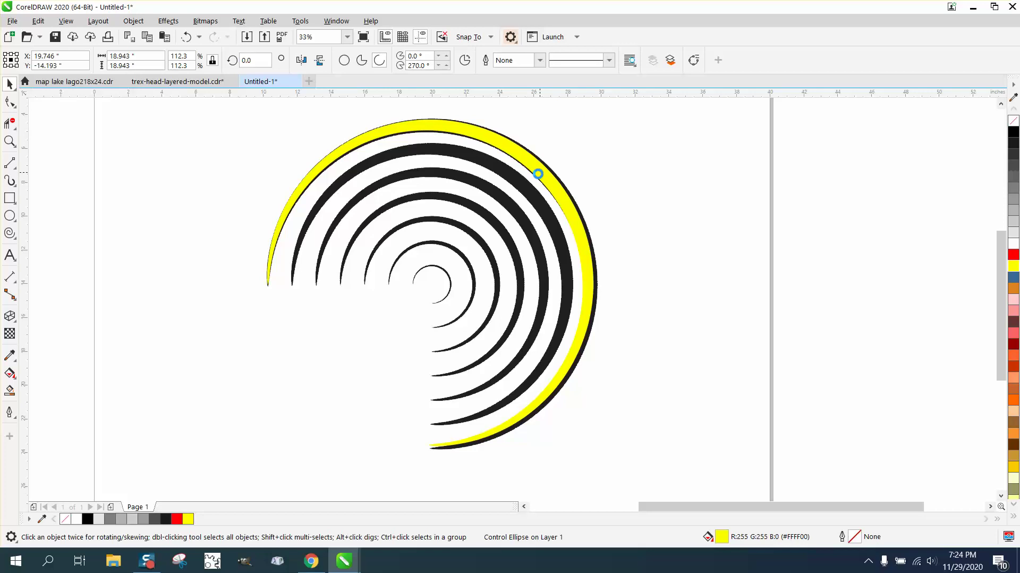
{"action": "key", "text": "Up"}
{"action": "key", "text": "Up"}
{"action": "key", "text": "Up"}
{"action": "key", "text": "Up"}
{"action": "key", "text": "Up"}
{"action": "key", "text": "Up"}
{"action": "key", "text": "Right"}
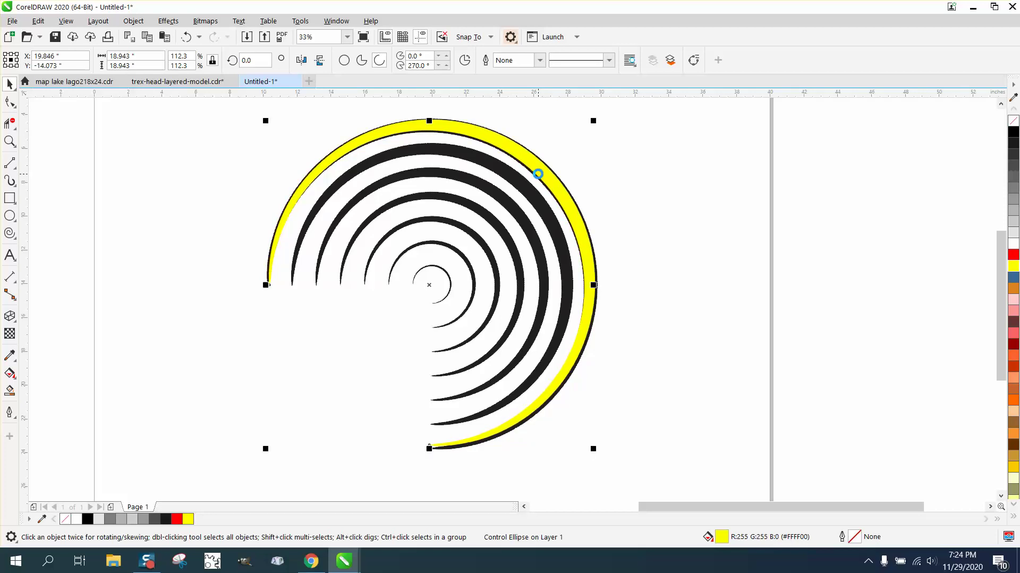
Make a smaller copy of the yellow artistic media arc about its center, sized to the bitmap's second ring
{"action": "left_click", "coordinate": [591, 171]}
{"action": "left_click", "coordinate": [552, 179]}
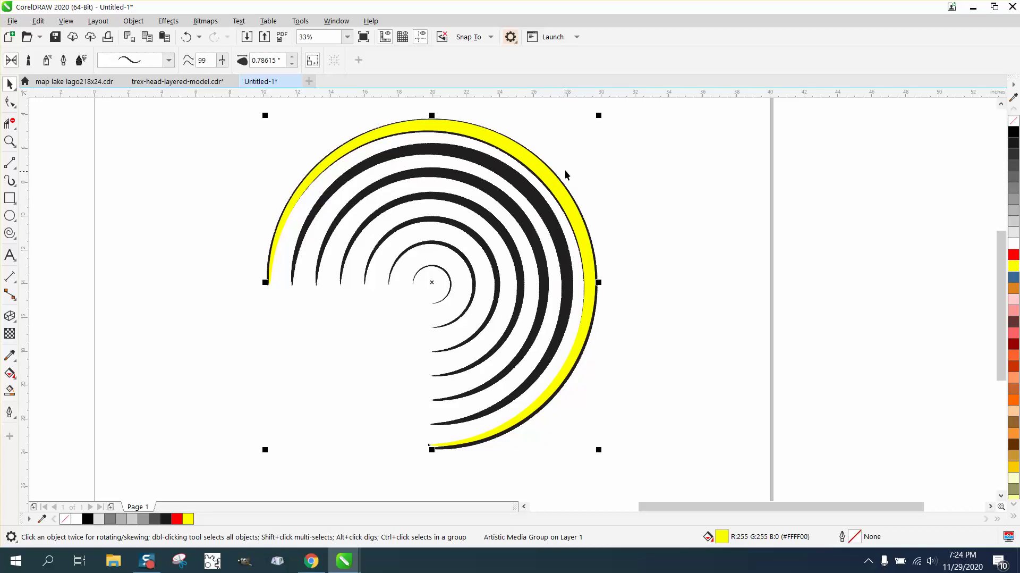
{"action": "left_click_drag", "start_coordinate": [599, 115], "coordinate": [574, 137]}
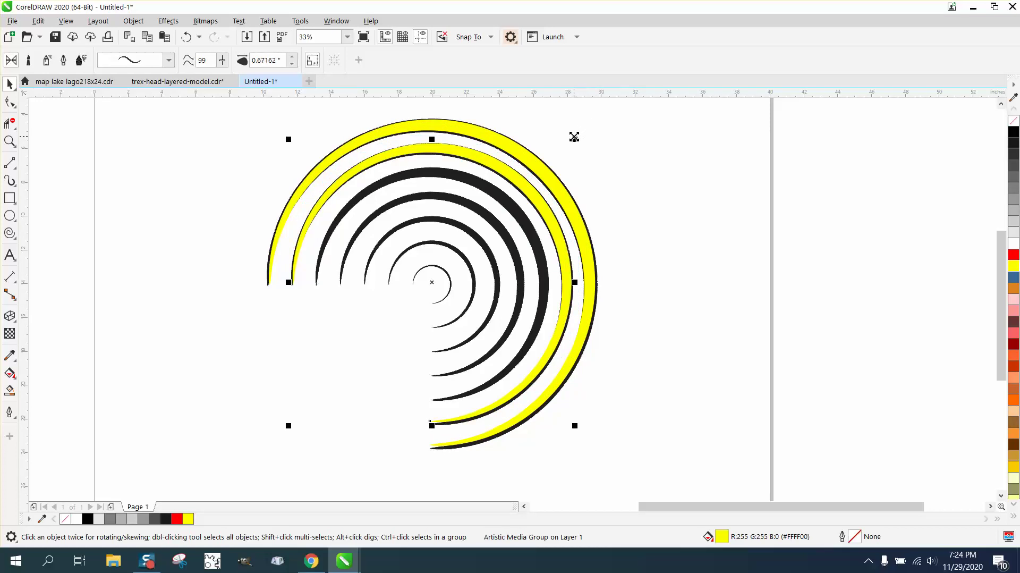
Scale the control ellipse of the inner yellow arc down about its center to 13.36 inches to fit the bitmap's third ring
{"action": "left_click", "coordinate": [546, 140]}
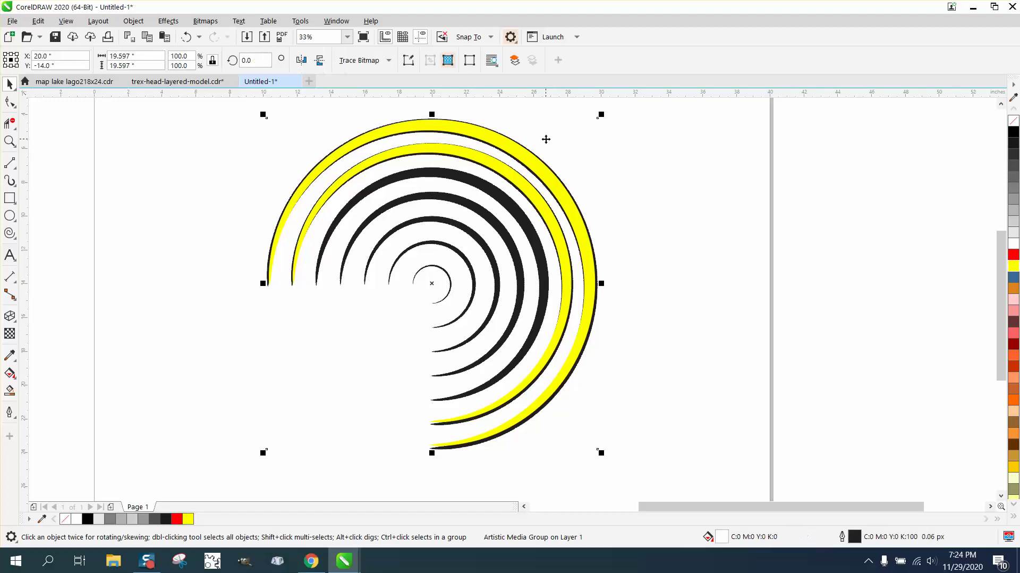
{"action": "left_click", "coordinate": [505, 169]}
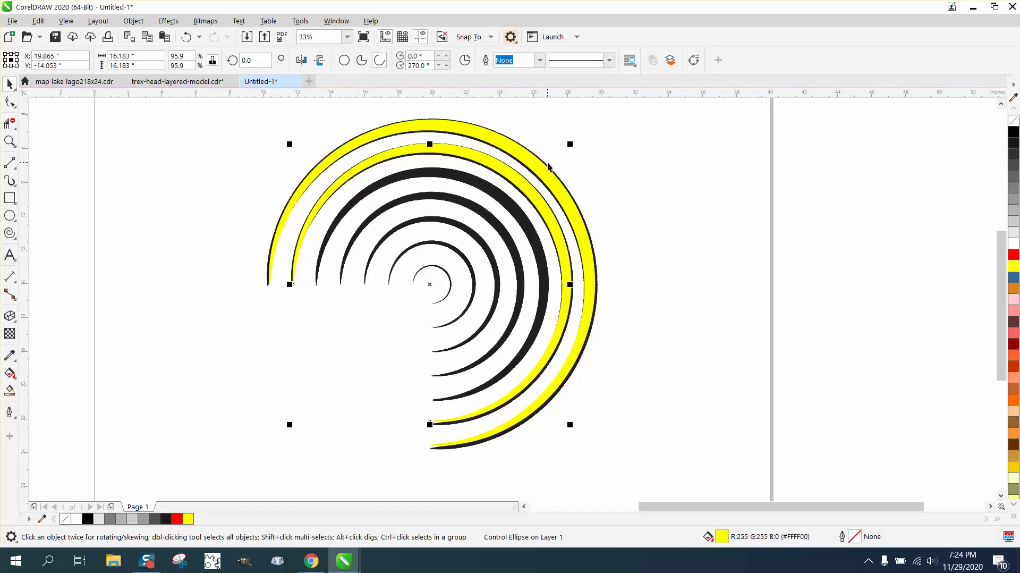
{"action": "left_click_drag", "start_coordinate": [569, 144], "coordinate": [549, 161]}
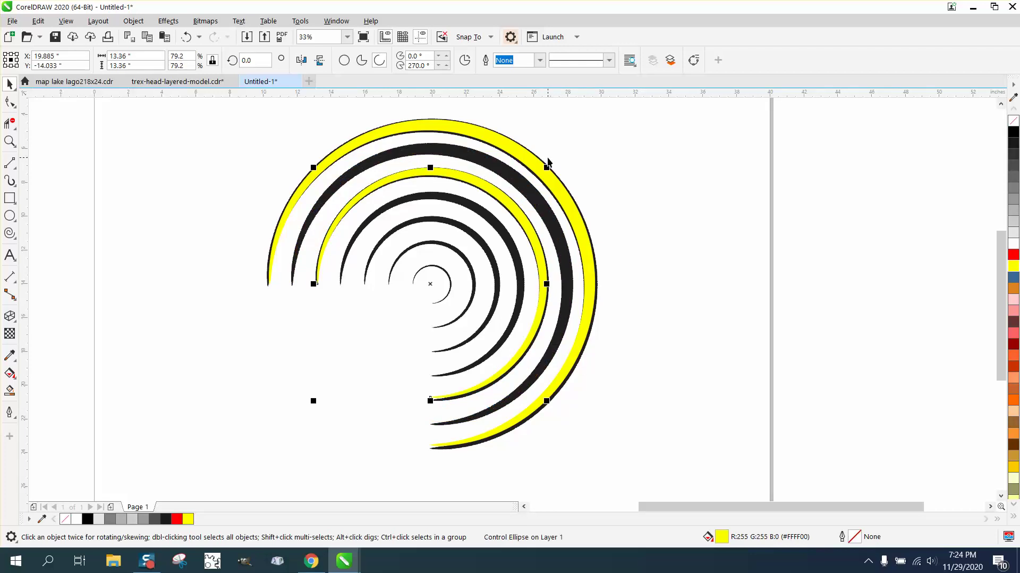
Undo the control ellipse scaling and make a smaller copy of the second yellow artistic media arc about its center for the bitmap's third ring
{"action": "left_click", "coordinate": [186, 37]}
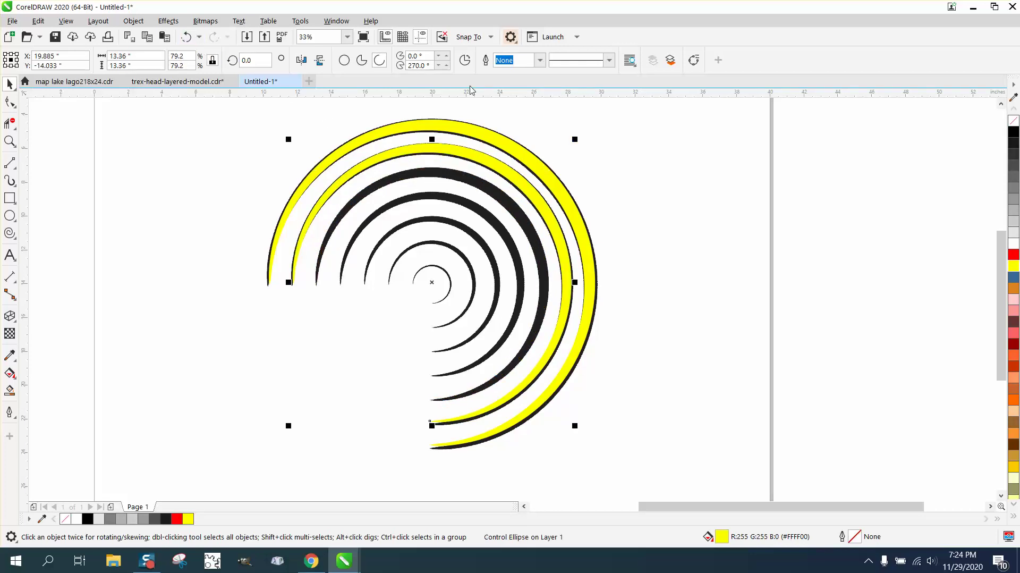
{"action": "key", "text": "ctrl+v"}
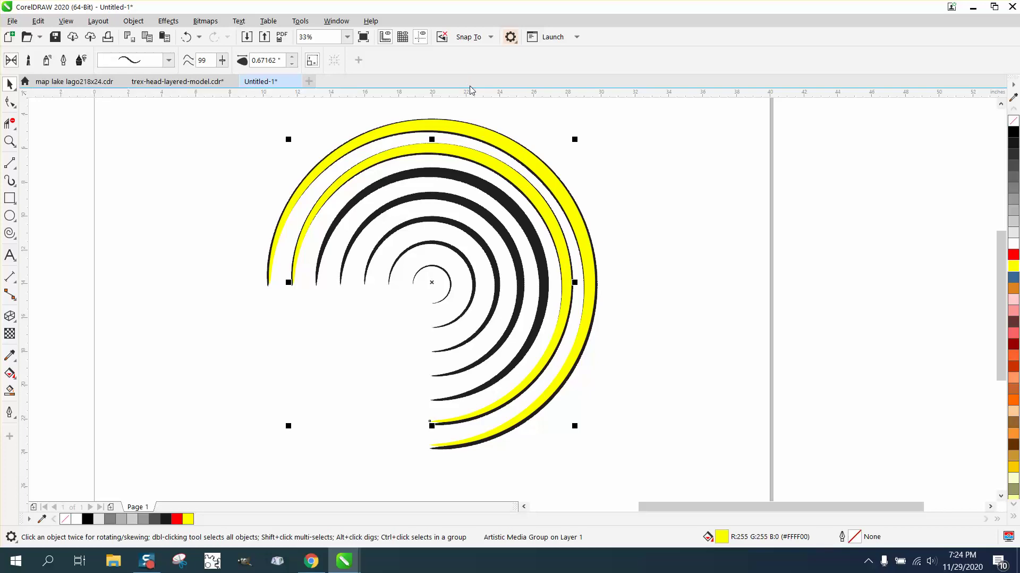
{"action": "left_click_drag", "start_coordinate": [575, 139], "coordinate": [553, 161]}
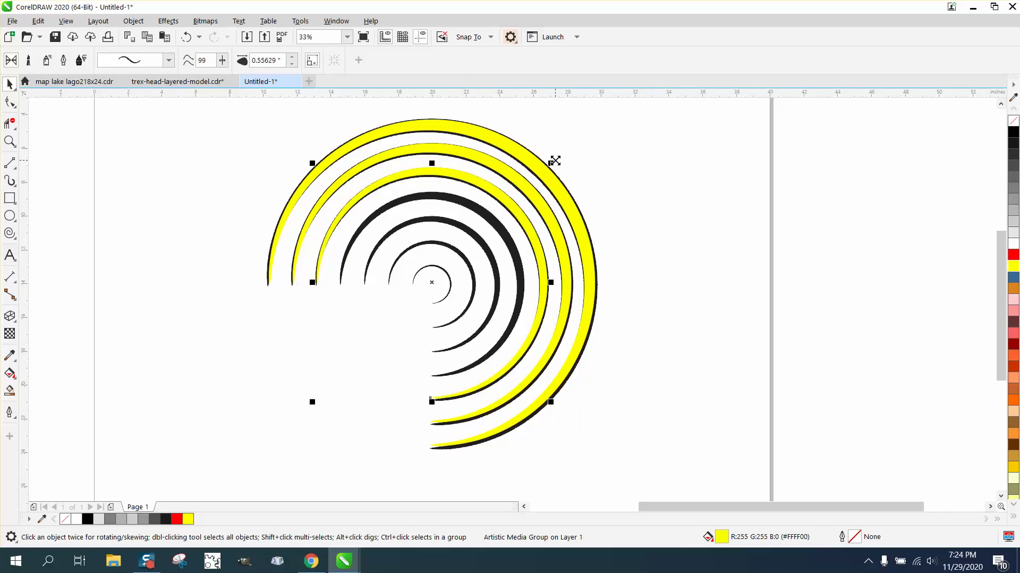
Repeat the scaled duplication four times so that each remaining inner ring of the bitmap gets its own yellow arc, and deselect
{"action": "key", "text": "ctrl+r"}
{"action": "key", "text": "ctrl+r"}
{"action": "key", "text": "ctrl+r"}
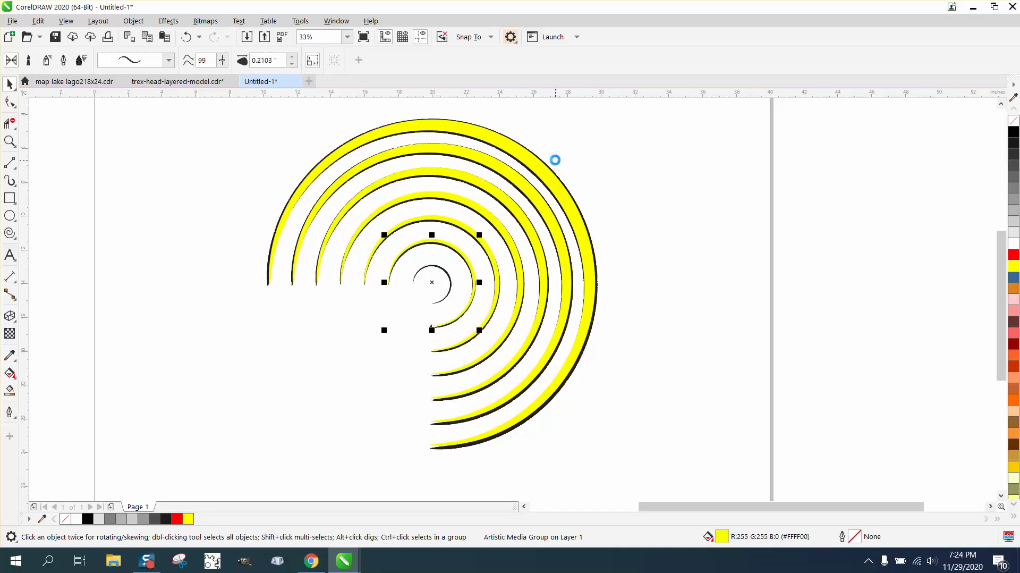
{"action": "key", "text": "ctrl+r"}
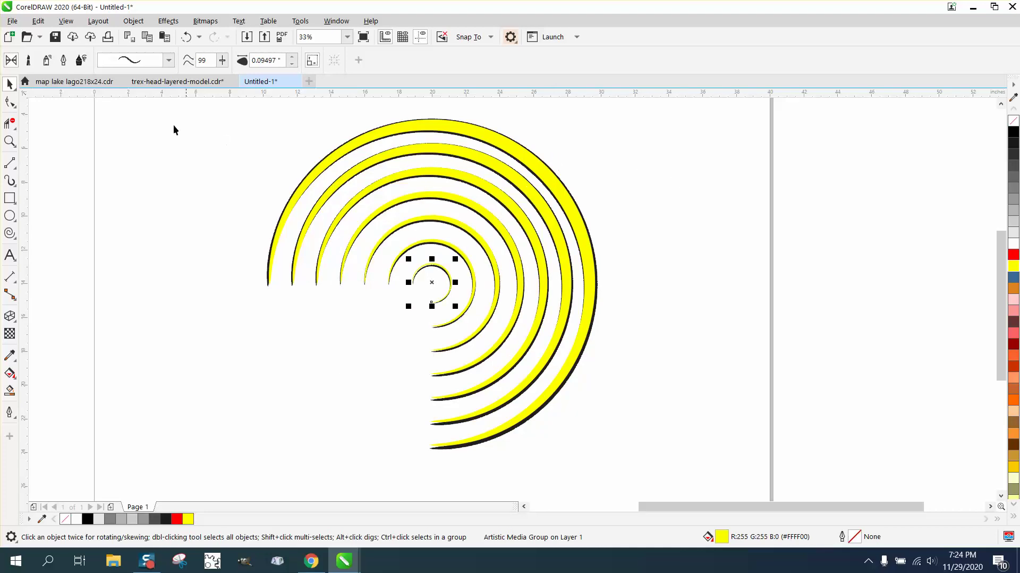
{"action": "left_click", "coordinate": [51, 115]}
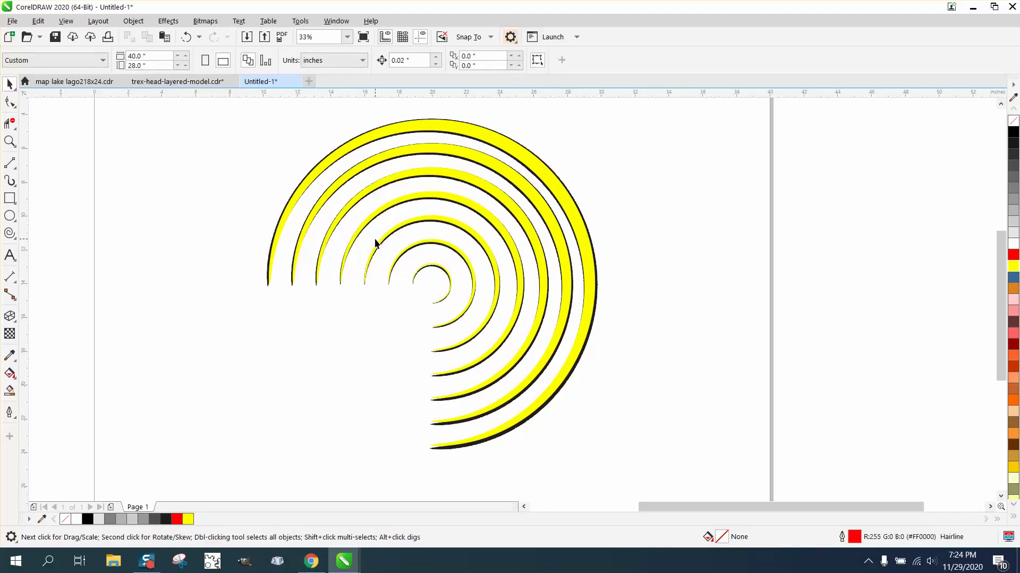
Move the bitmap about 21 inches to the right, clear of the yellow arcs
{"action": "left_click", "coordinate": [422, 250]}
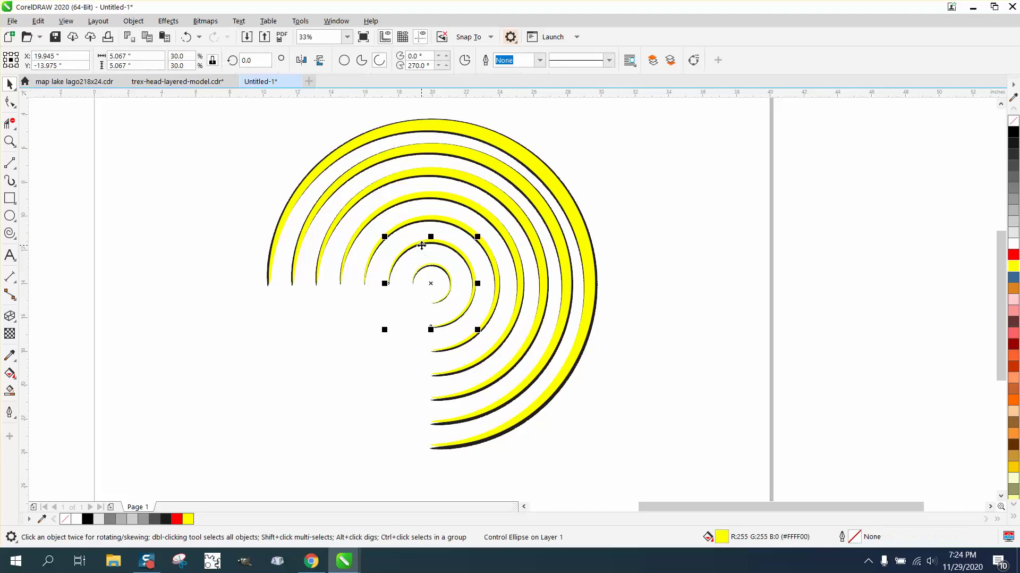
{"action": "left_click", "coordinate": [608, 237]}
{"action": "left_click", "coordinate": [594, 249]}
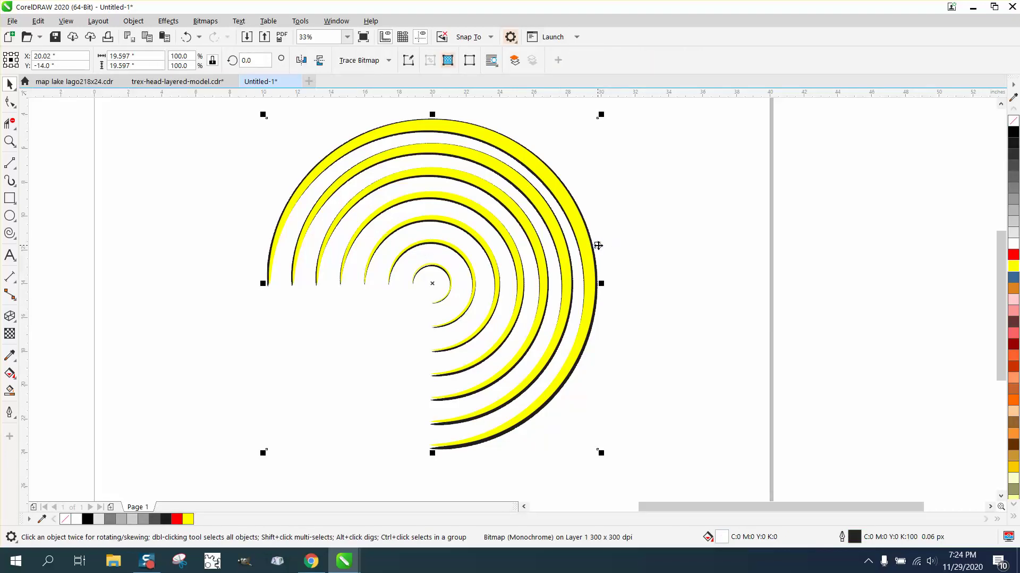
{"action": "left_click_drag", "start_coordinate": [433, 282], "coordinate": [786, 278]}
Select all the yellow arcs, try a black fill, and replace it with no fill and a red hairline outline
{"action": "left_click_drag", "start_coordinate": [235, 118], "coordinate": [538, 401]}
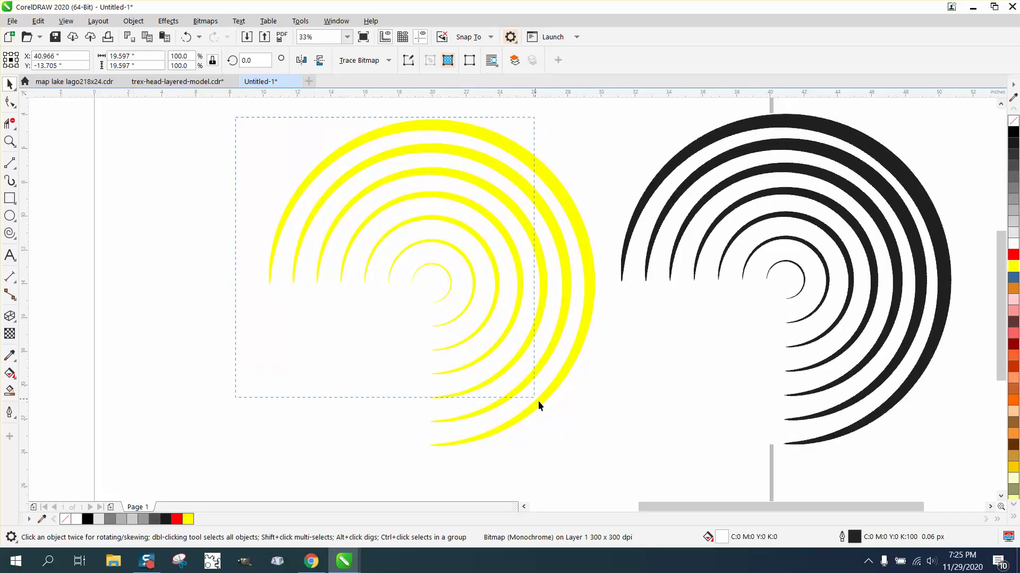
{"action": "left_click_drag", "start_coordinate": [615, 461], "coordinate": [618, 463]}
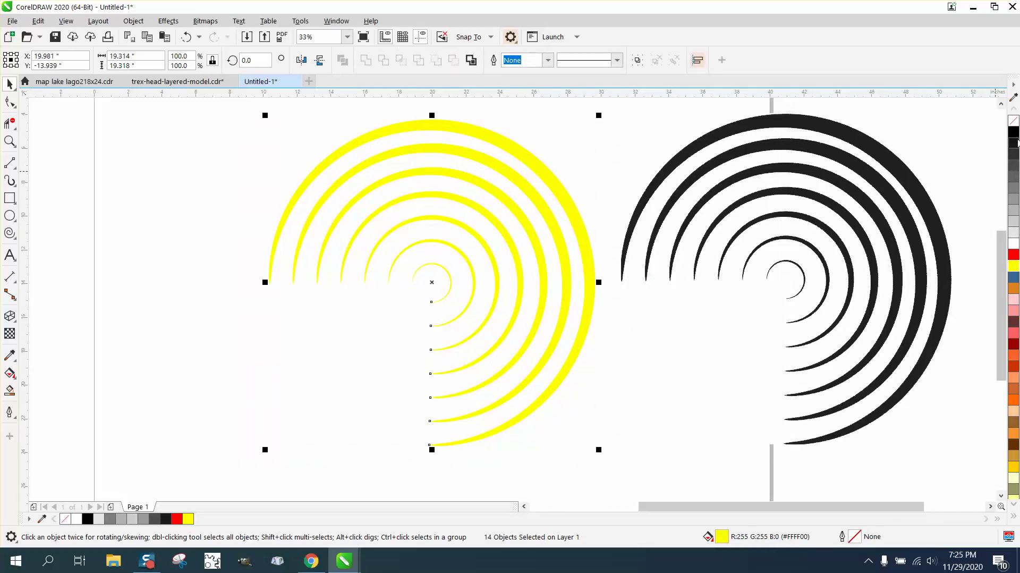
{"action": "left_click", "coordinate": [1015, 132]}
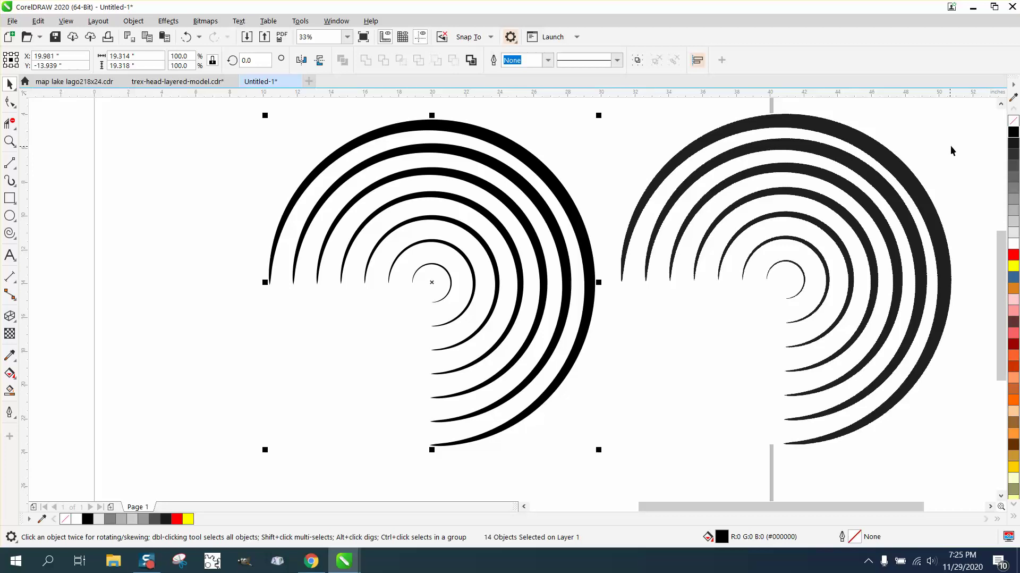
{"action": "left_click", "coordinate": [1015, 124]}
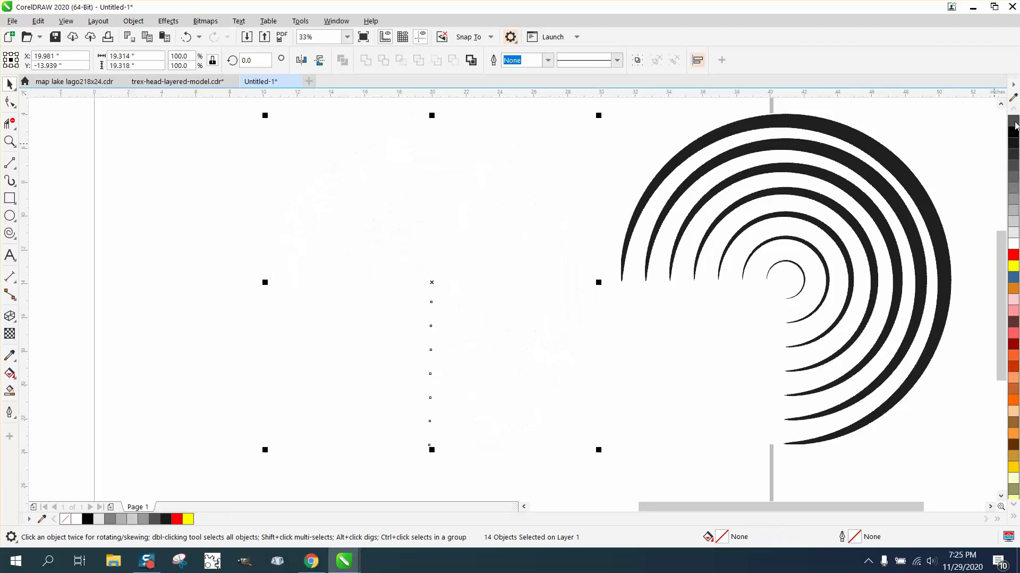
{"action": "right_click", "coordinate": [1017, 259]}
Break all the outlined artistic media arcs apart from their control ellipses and deselect them
{"action": "left_click", "coordinate": [133, 21]}
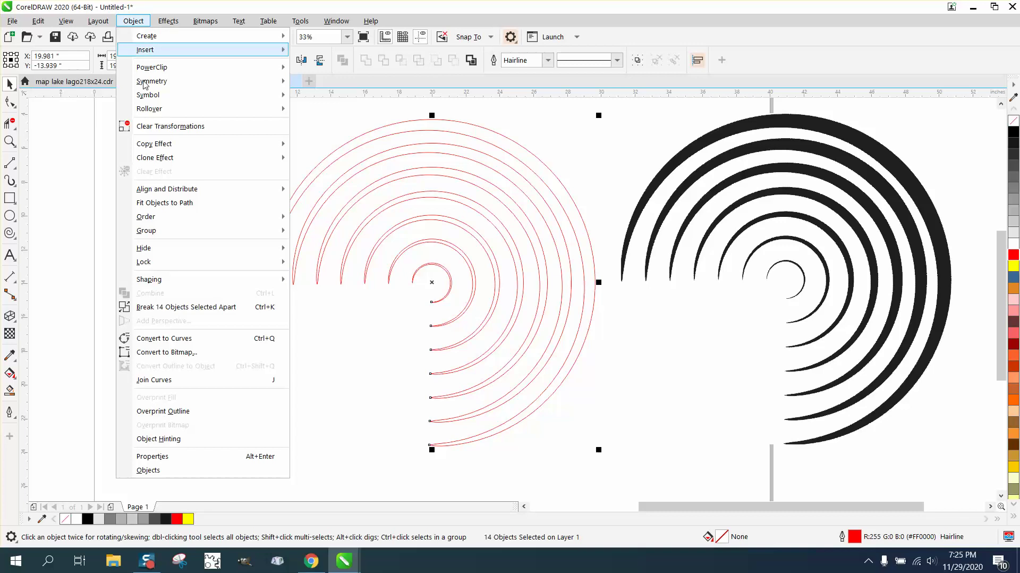
{"action": "left_click", "coordinate": [166, 308]}
{"action": "left_click", "coordinate": [256, 200]}
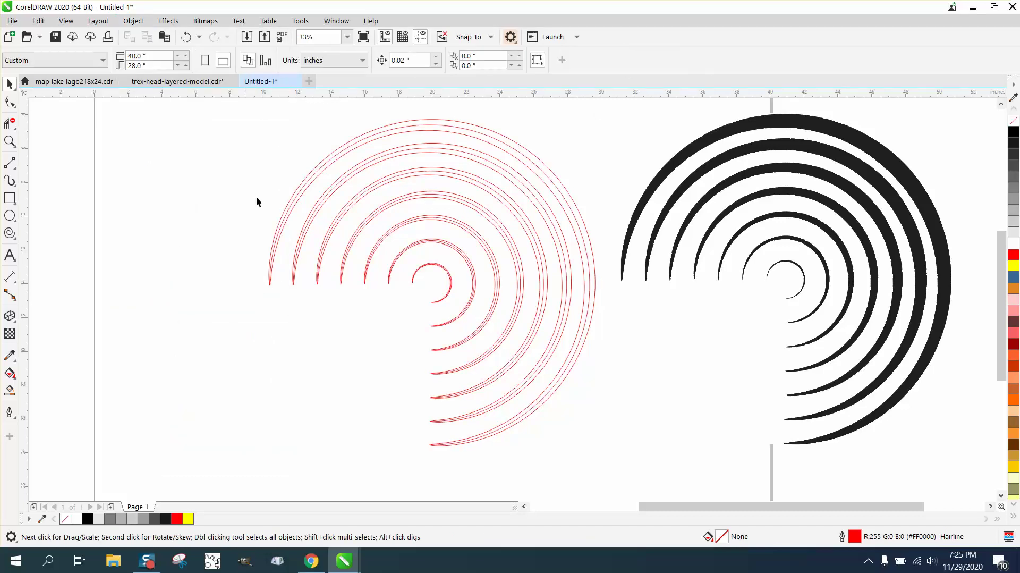
Delete the leftover control ellipse line inside each of the five outer arc shapes
{"action": "left_click", "coordinate": [438, 125]}
{"action": "key", "text": "Escape"}
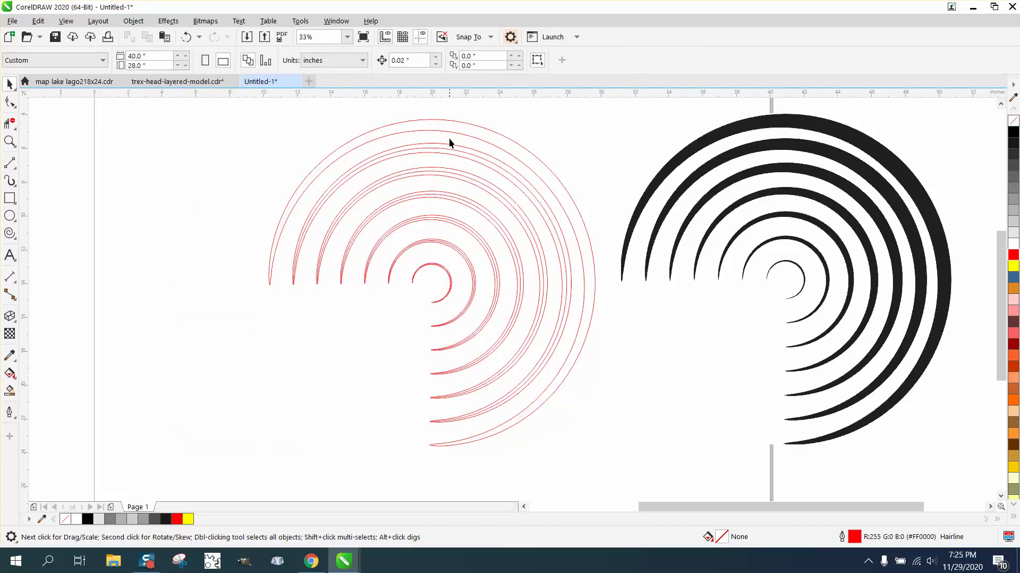
{"action": "left_click", "coordinate": [452, 148]}
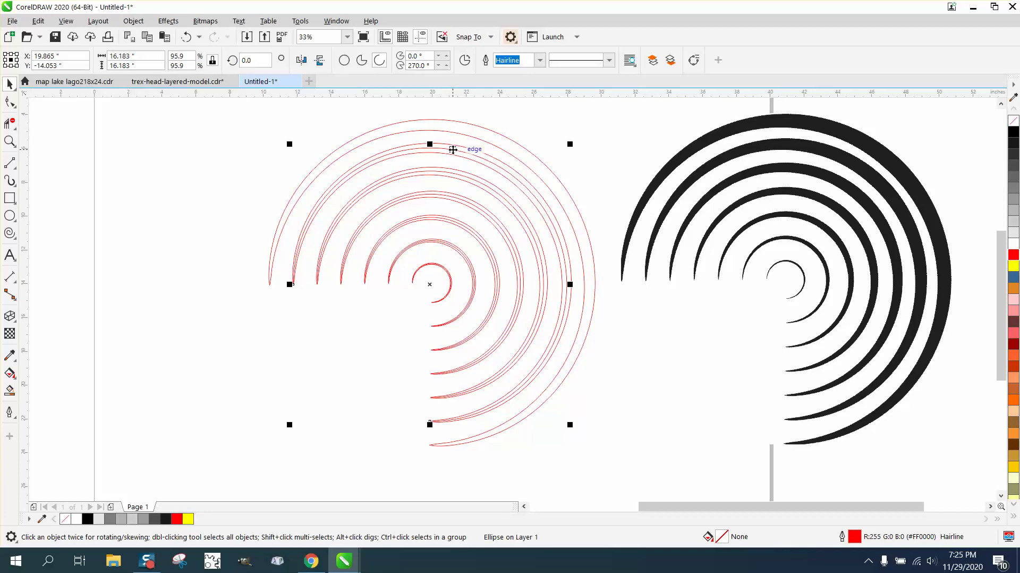
{"action": "key", "text": "Escape"}
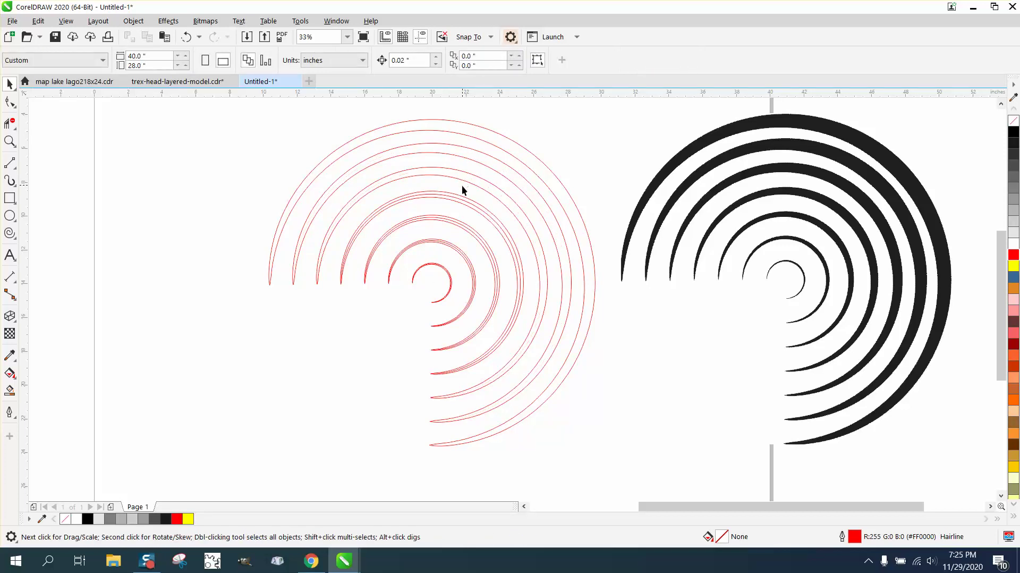
{"action": "left_click", "coordinate": [460, 198]}
{"action": "key", "text": "Delete"}
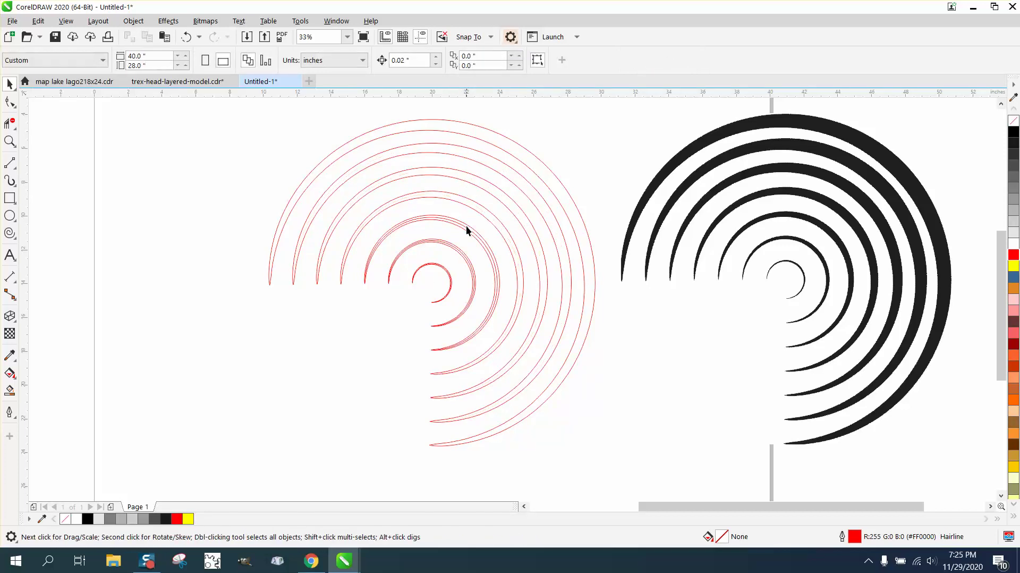
{"action": "left_click", "coordinate": [467, 227]}
{"action": "key", "text": "Delete"}
Delete the leftover control ellipse lines inside the two innermost arc shapes
{"action": "key", "text": "z"}
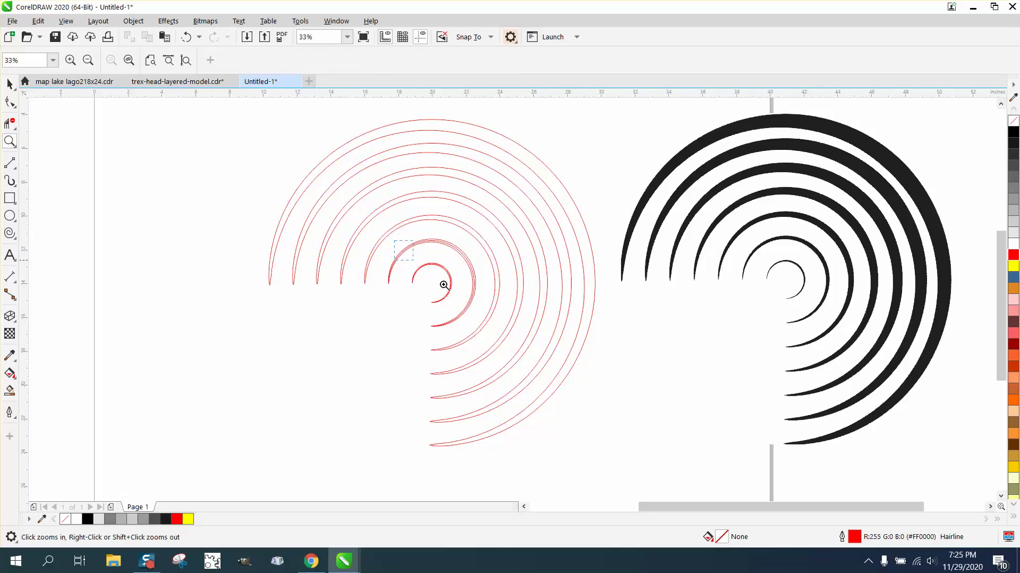
{"action": "left_click_drag", "start_coordinate": [588, 358], "coordinate": [393, 239]}
{"action": "left_click", "coordinate": [9, 84]}
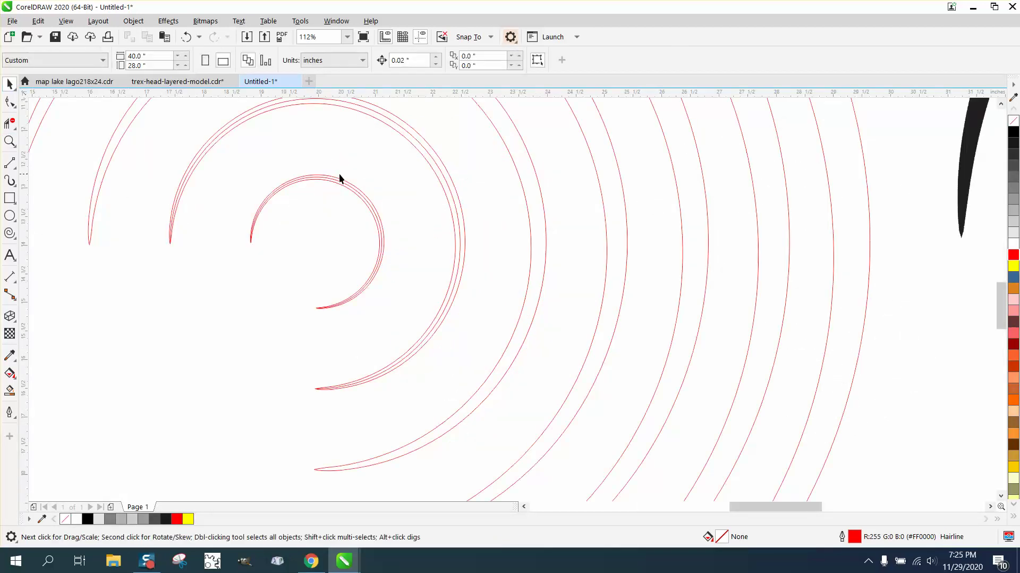
{"action": "left_click", "coordinate": [410, 137]}
{"action": "key", "text": "Delete"}
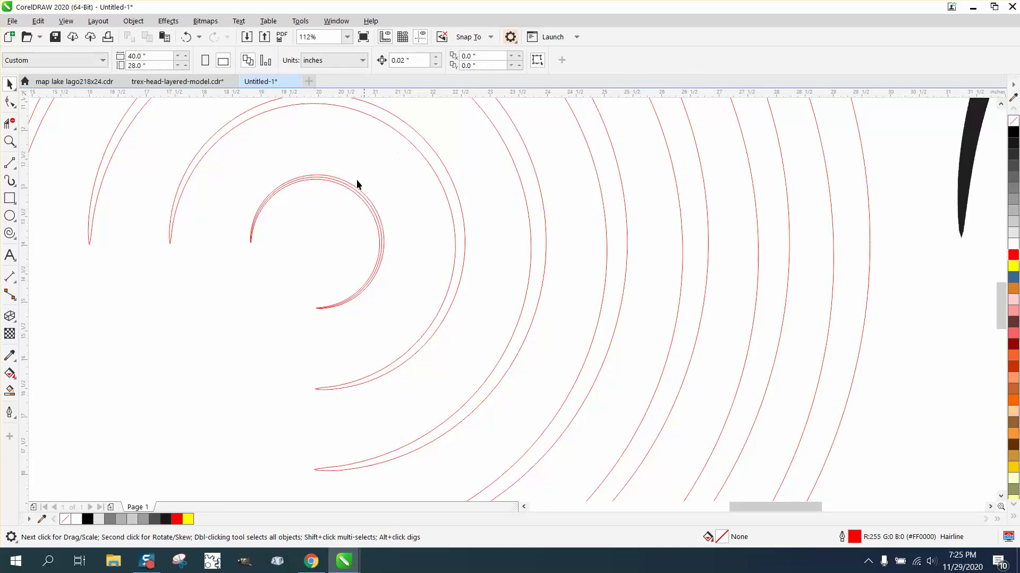
{"action": "left_click", "coordinate": [357, 191]}
{"action": "key", "text": "Delete"}
Select all seven red arc outlines, fill them with black, remove their outline and deselect
{"action": "scroll", "coordinate": [365, 196], "scroll_direction": "down", "scroll_amount": 4}
{"action": "scroll", "coordinate": [383, 197], "scroll_direction": "down", "scroll_amount": 2}
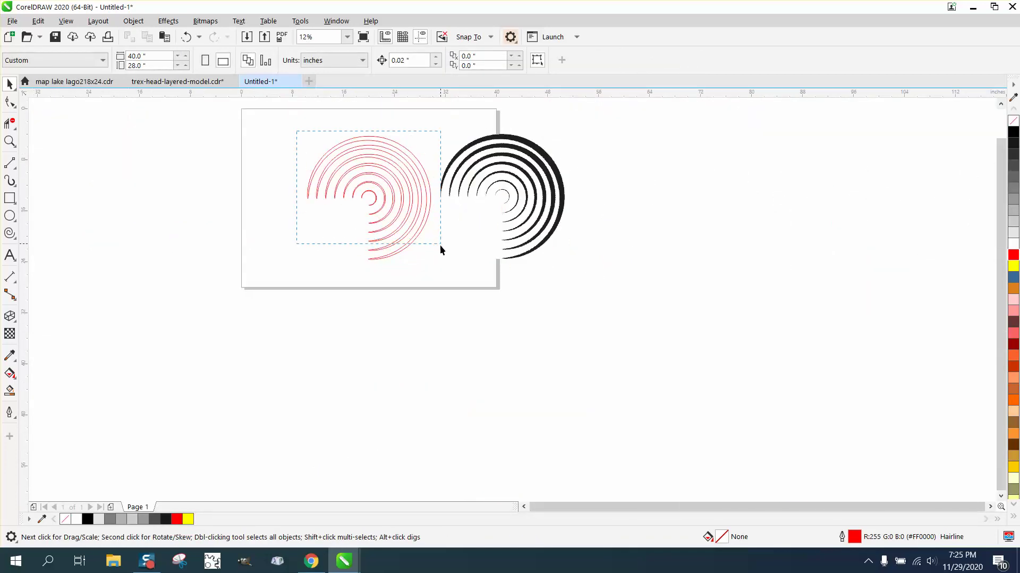
{"action": "left_click_drag", "start_coordinate": [440, 248], "coordinate": [485, 252]}
{"action": "left_click", "coordinate": [1014, 133]}
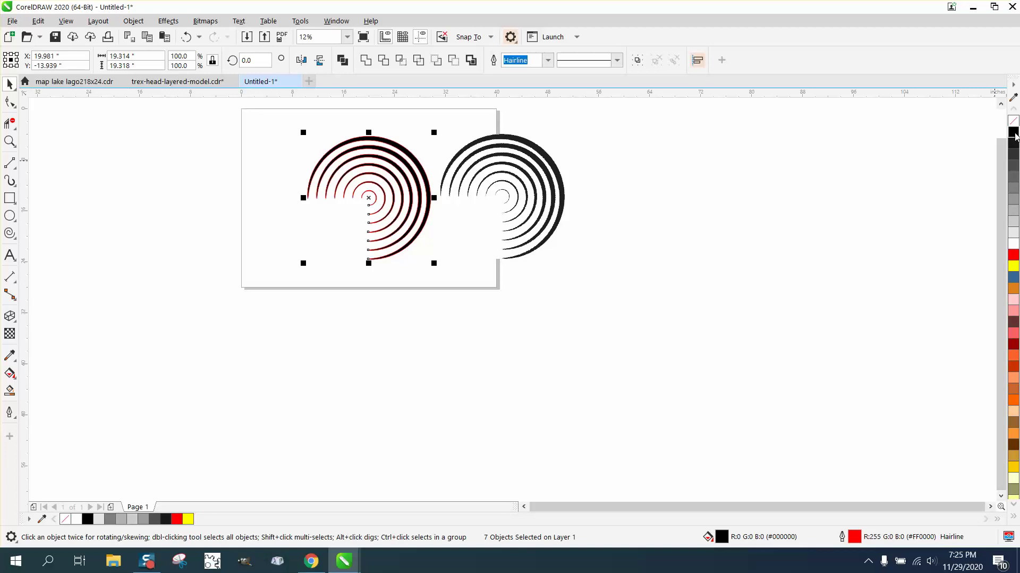
{"action": "right_click", "coordinate": [1015, 121]}
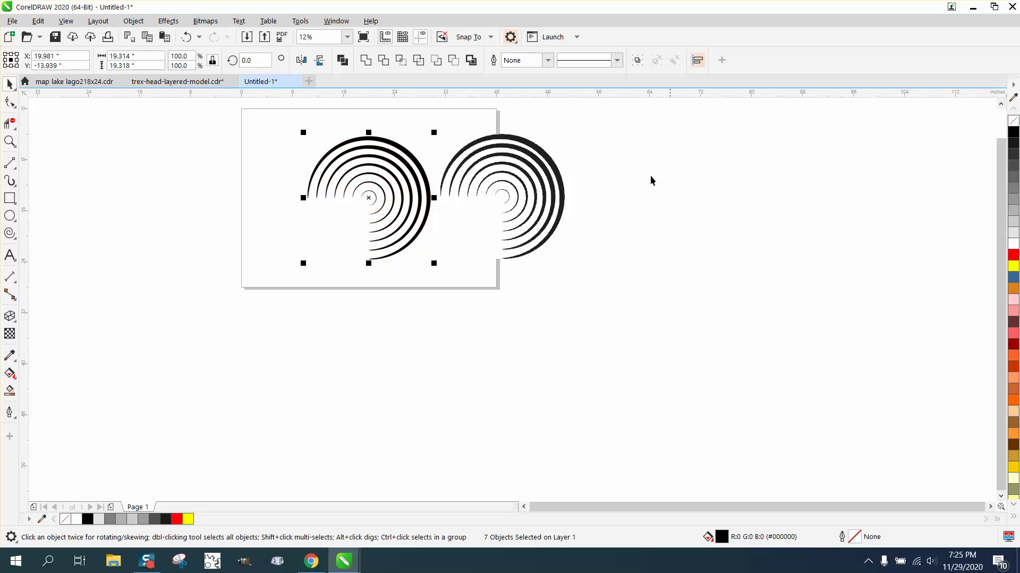
{"action": "left_click", "coordinate": [584, 264]}
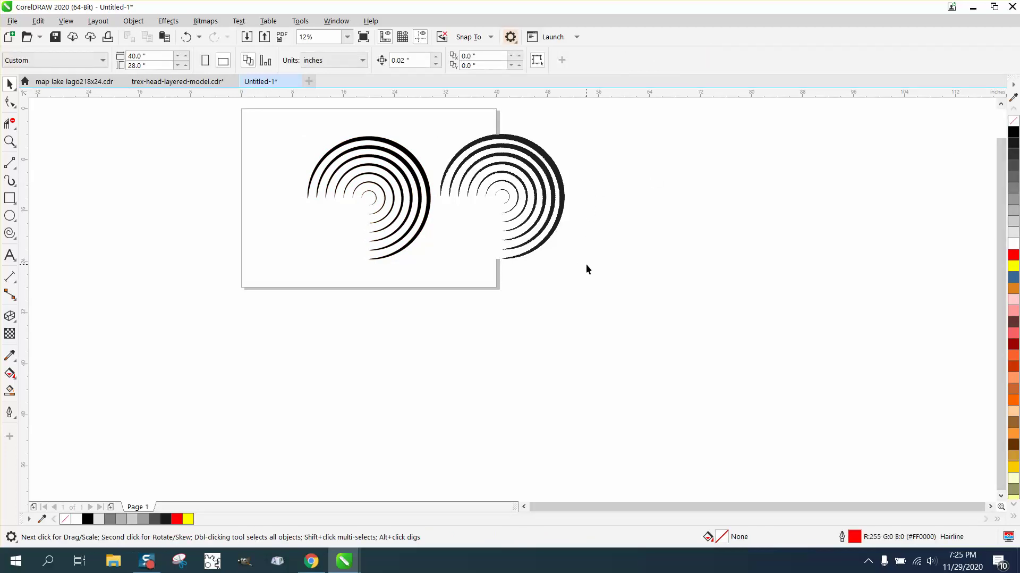
Compare the black vector arcs up close with the original bitmap beside them
{"action": "left_click", "coordinate": [9, 141]}
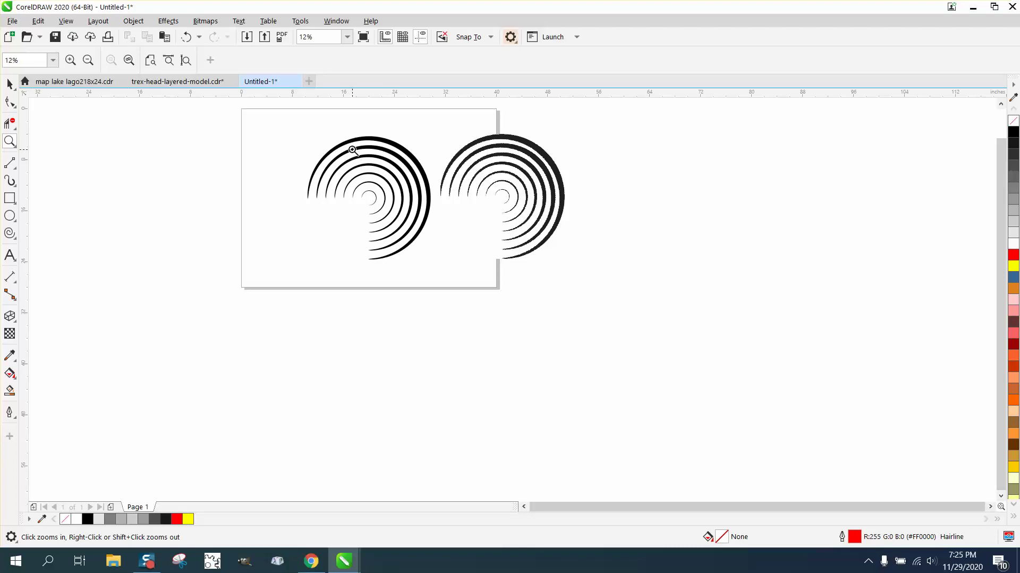
{"action": "left_click", "coordinate": [642, 278]}
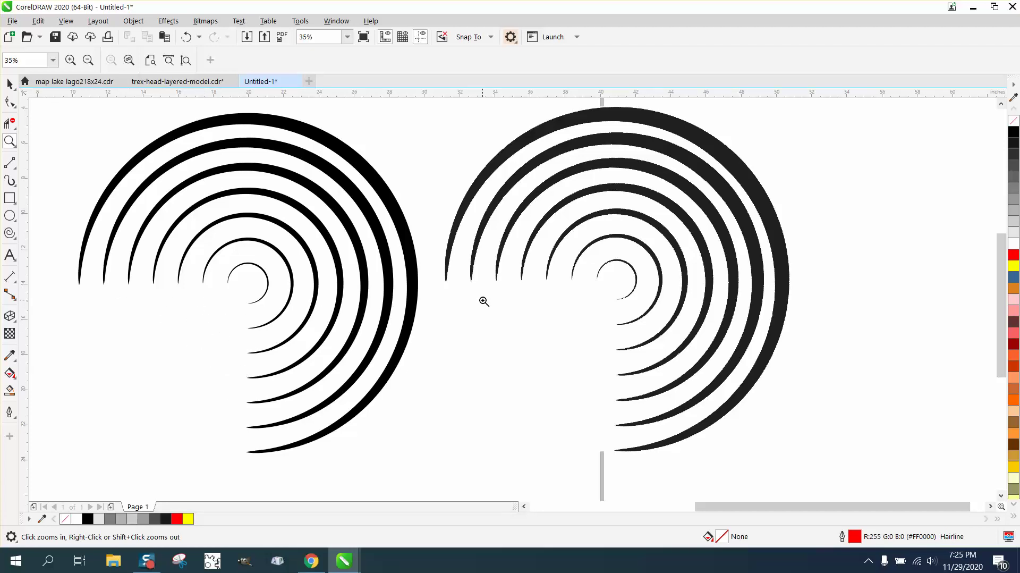
{"action": "scroll", "coordinate": [748, 228], "scroll_direction": "down", "scroll_amount": 3}
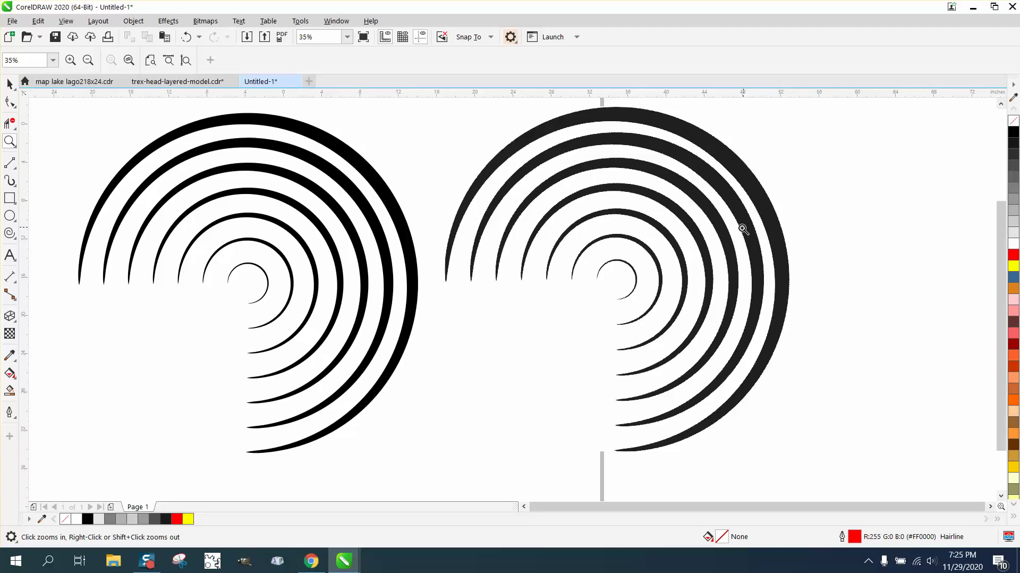